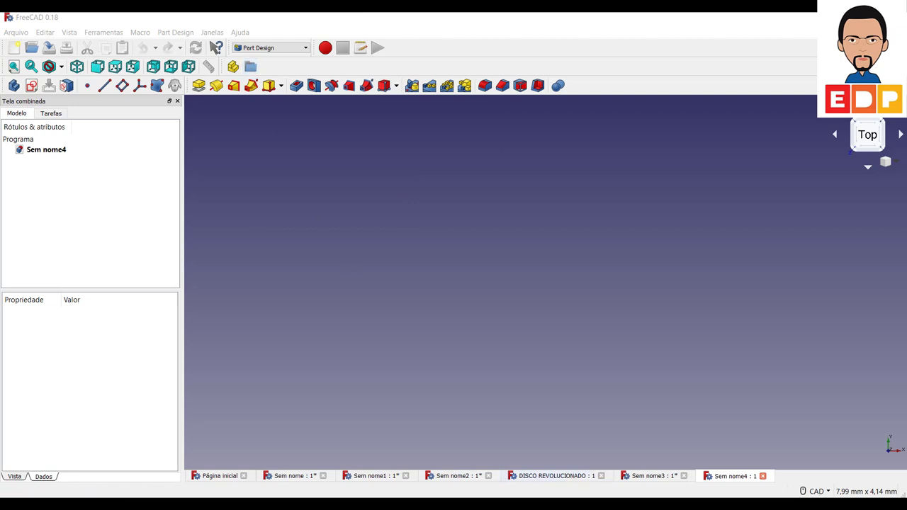
Step: Create a new sketch on the YZ_Plane
click(32, 90)
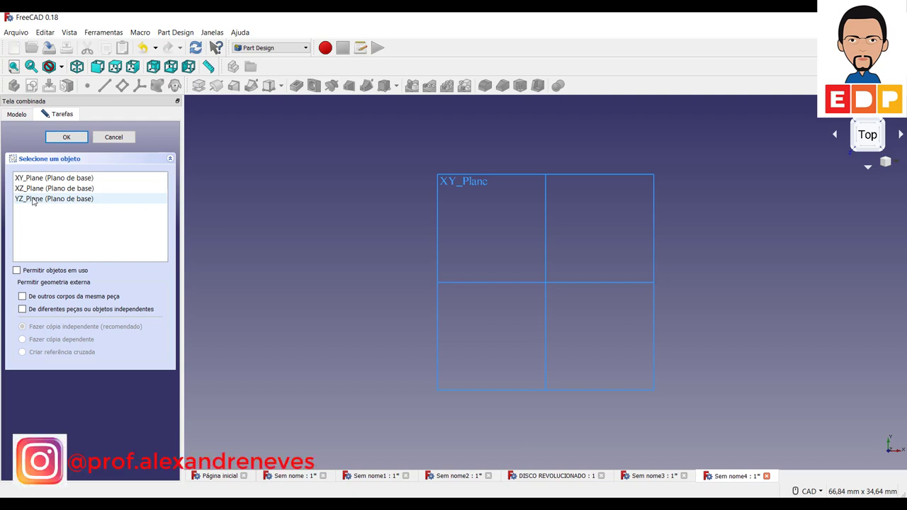
click(33, 201)
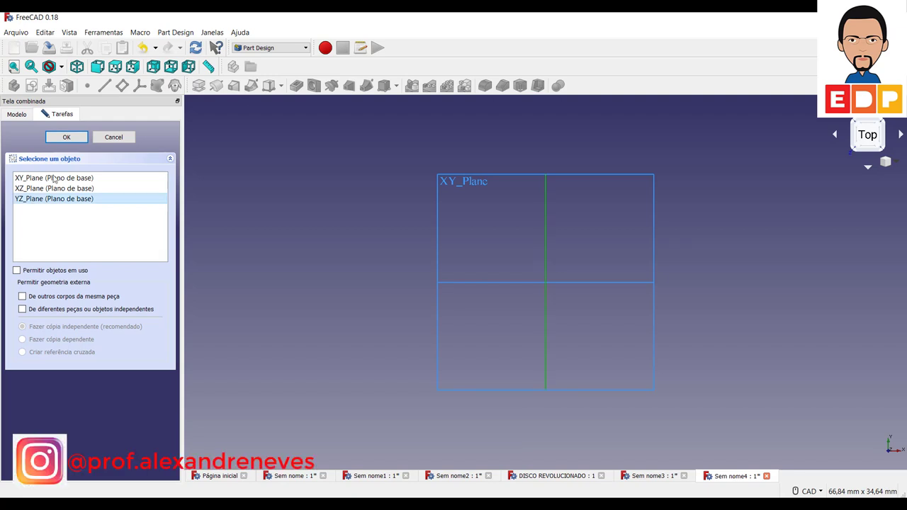
click(66, 138)
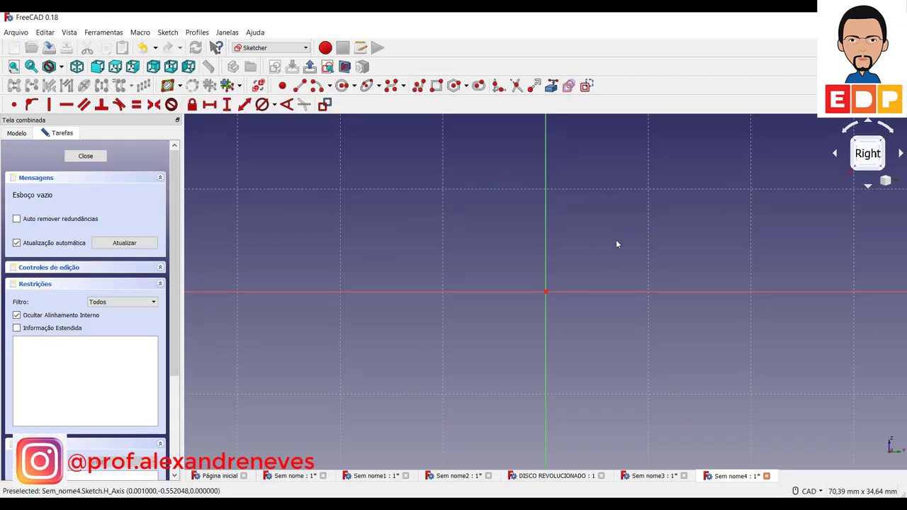
Step: Draw a rectangle around the sketch origin and select its top edge
click(437, 90)
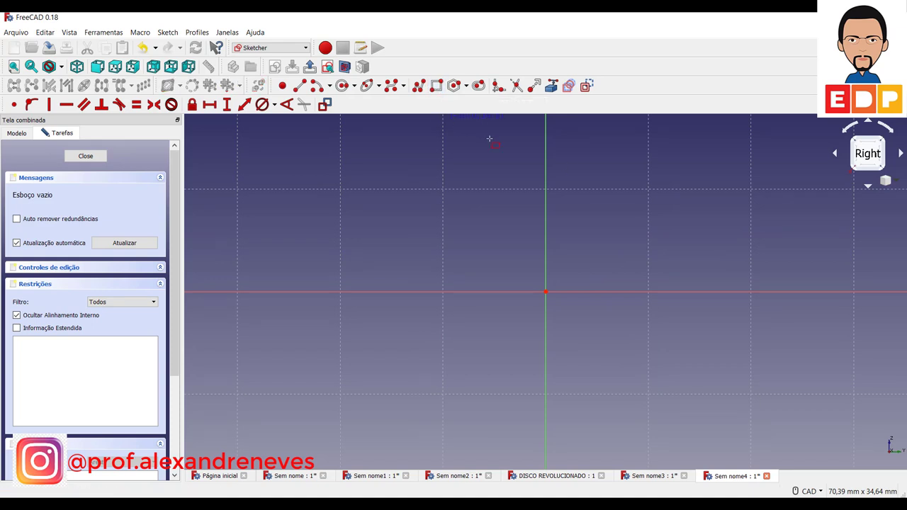
click(492, 180)
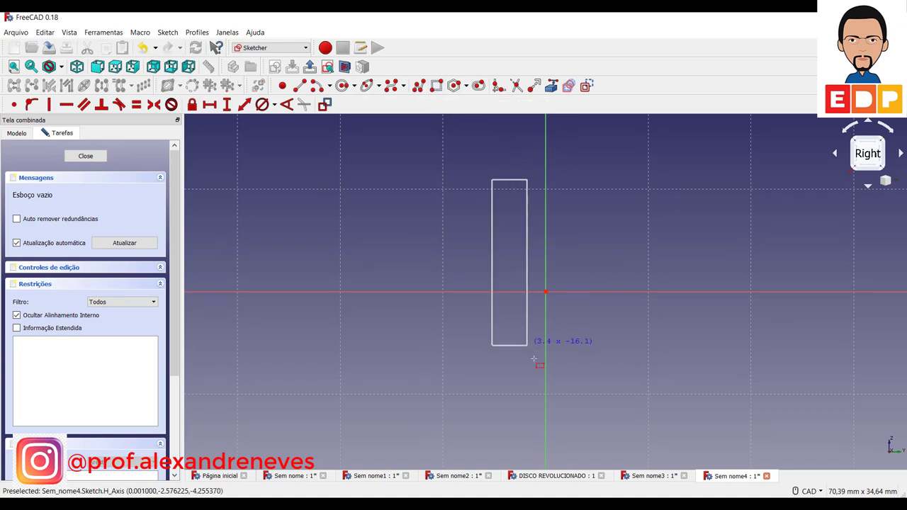
click(597, 389)
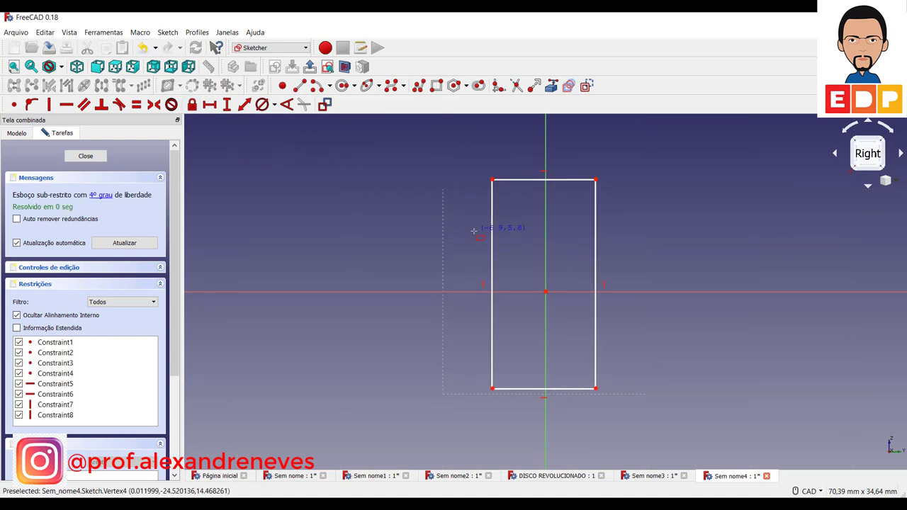
right_click(504, 234)
click(528, 180)
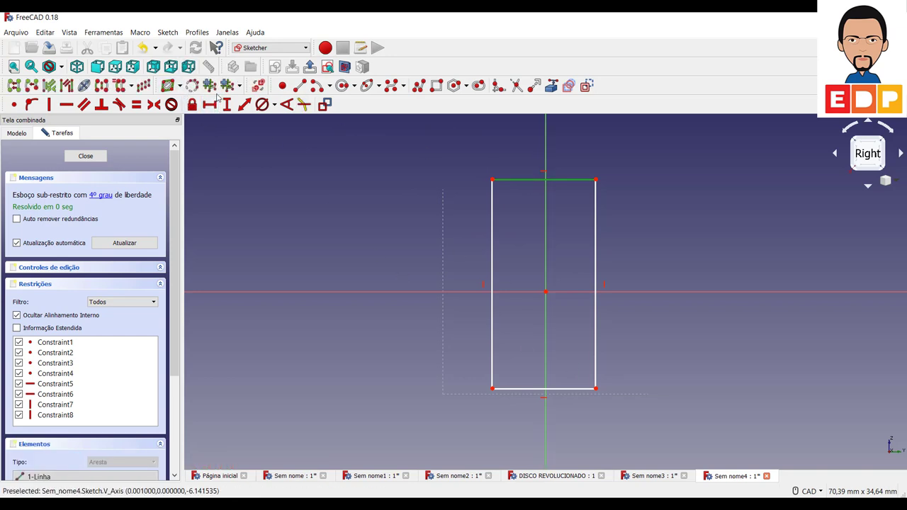
Step: Constrain the rectangle to 8 mm wide and 28 mm tall
click(209, 104)
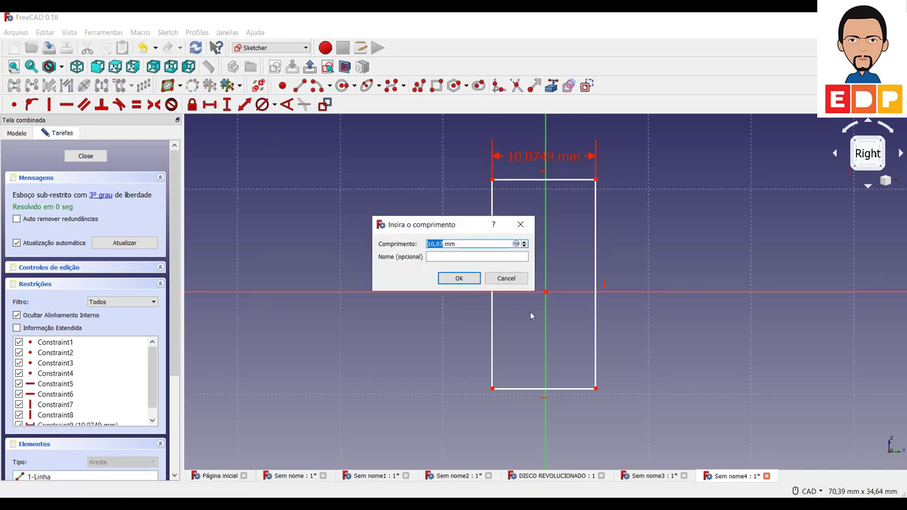
text(8)
click(461, 279)
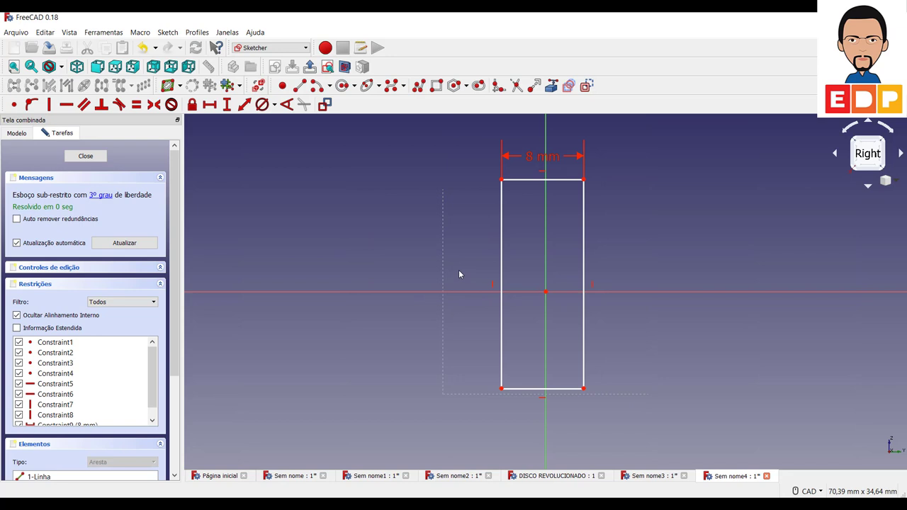
click(502, 247)
click(226, 104)
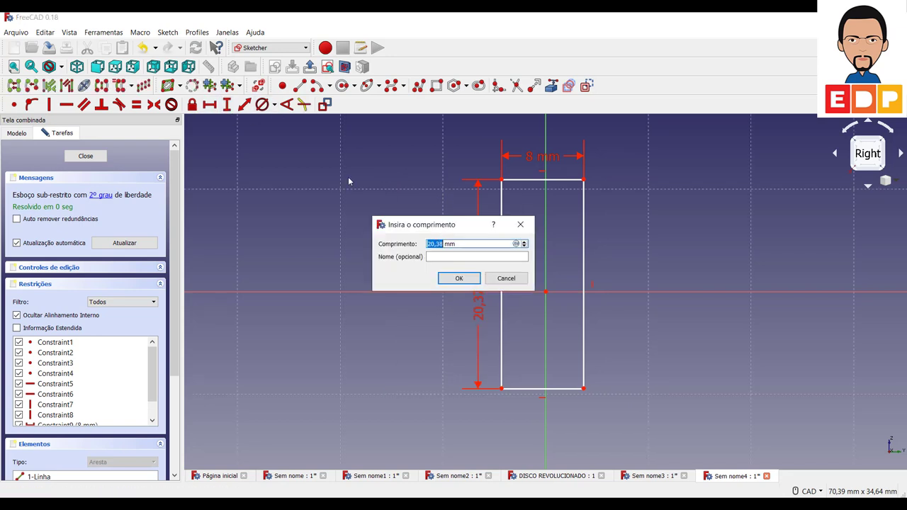
text(28)
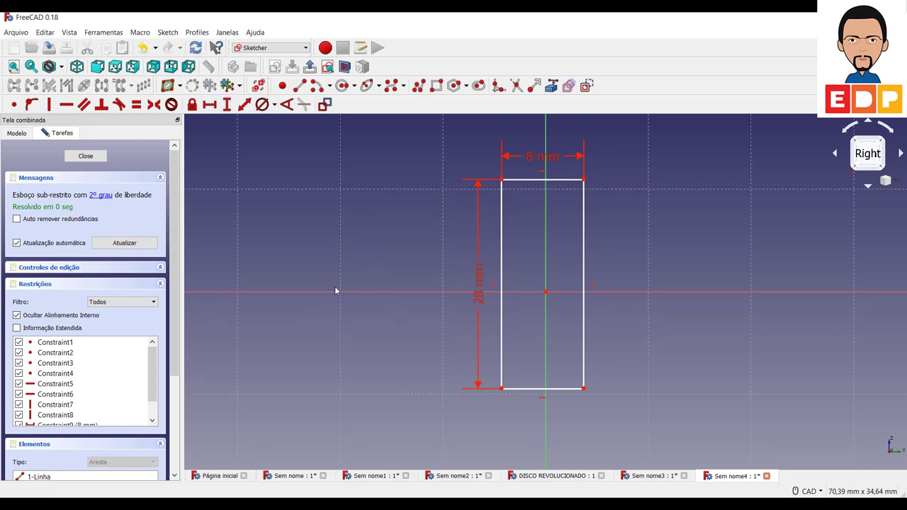
key(Return)
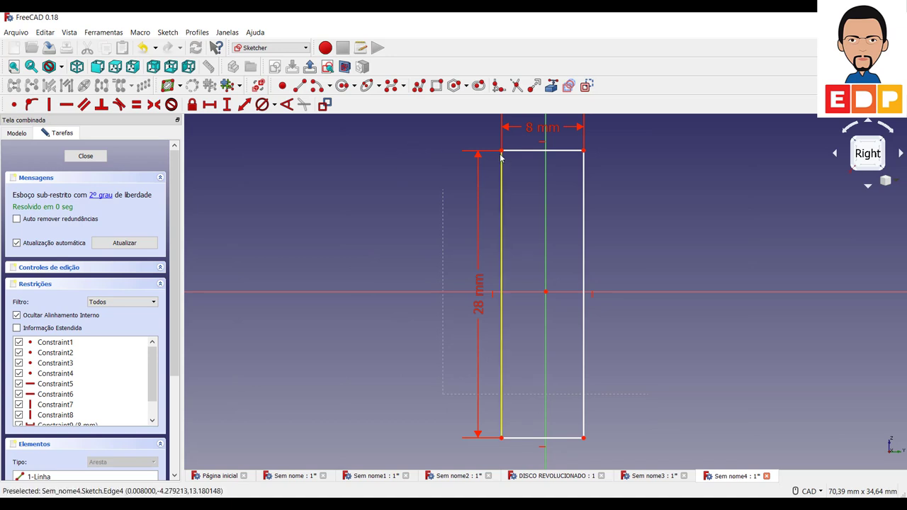
Step: Fix the rectangle's corner 14 mm vertically and a horizontal offset from the origin
click(502, 151)
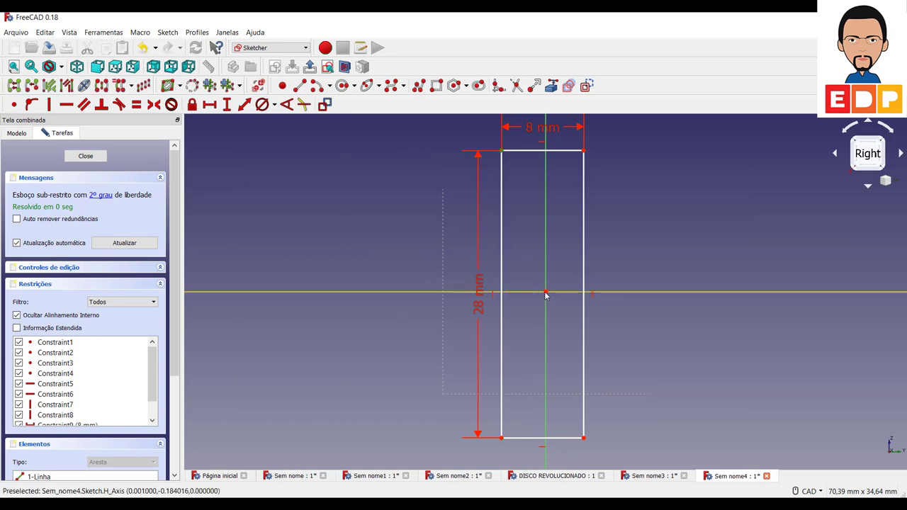
click(546, 293)
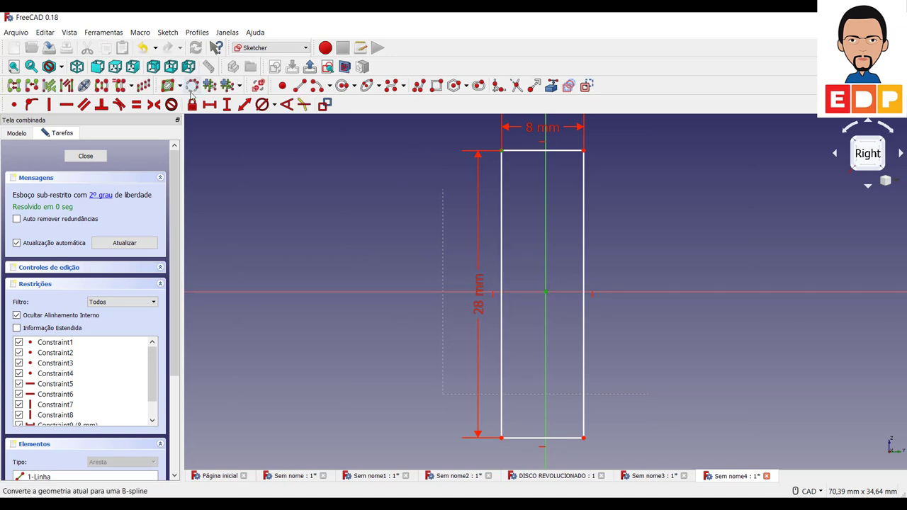
click(226, 109)
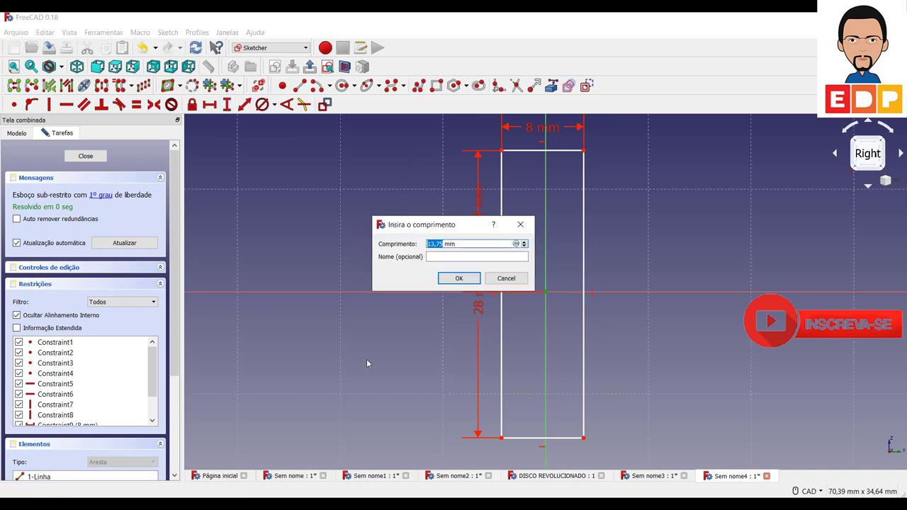
text(14)
key(Return)
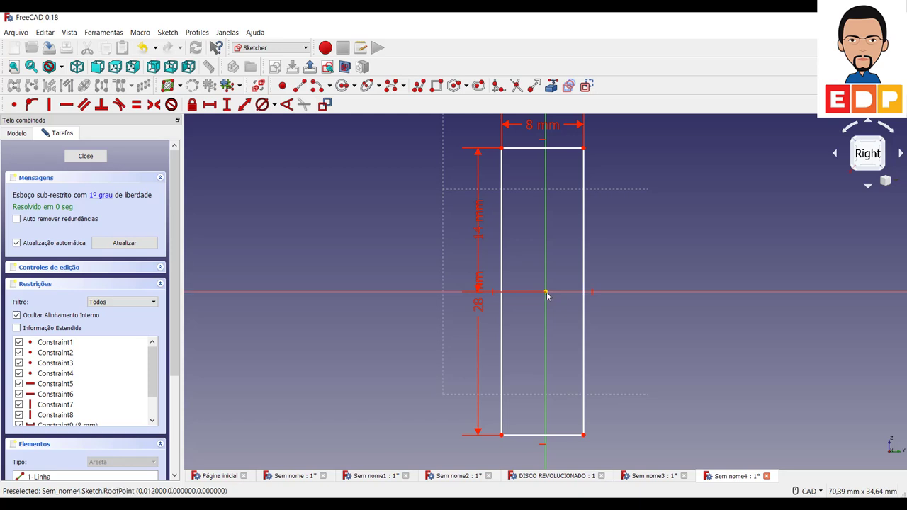
click(584, 149)
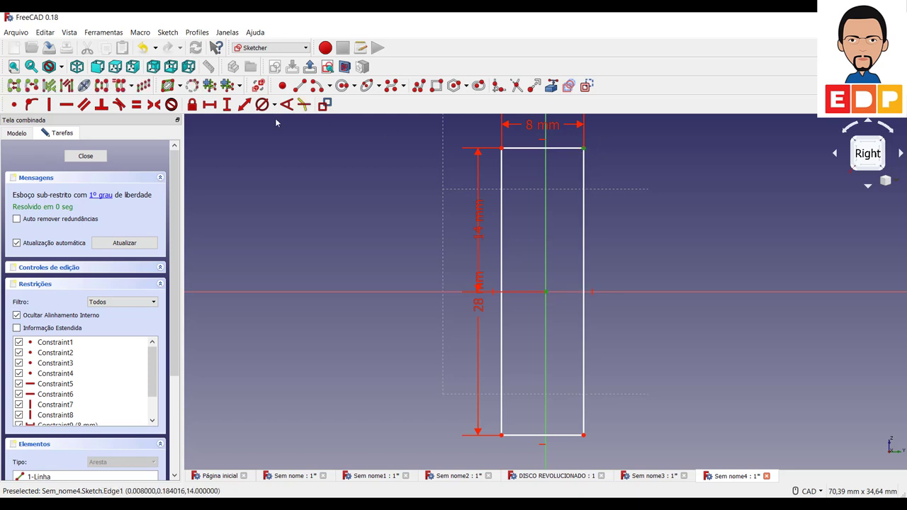
click(209, 104)
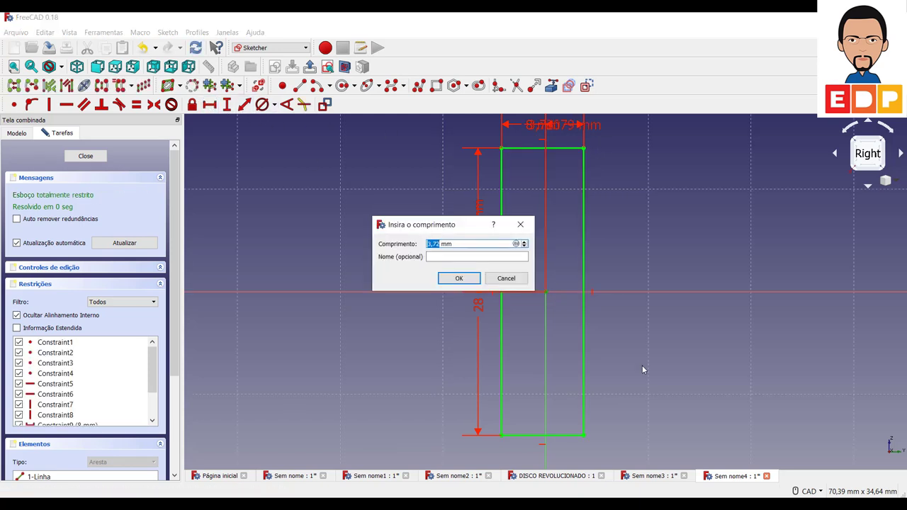
text(8)
key(Return)
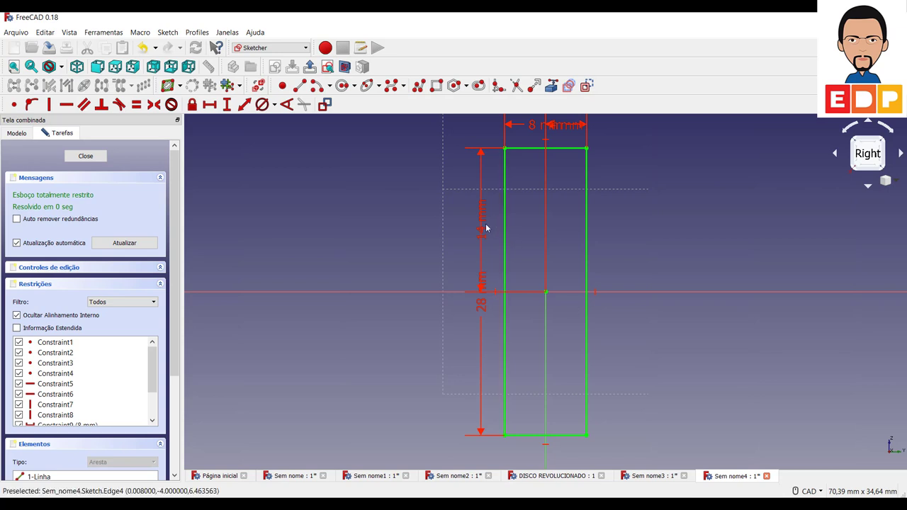
Step: Move the 14 mm, 28 mm and 8 mm dimension labels clear of the rectangle
drag(486, 228, 366, 263)
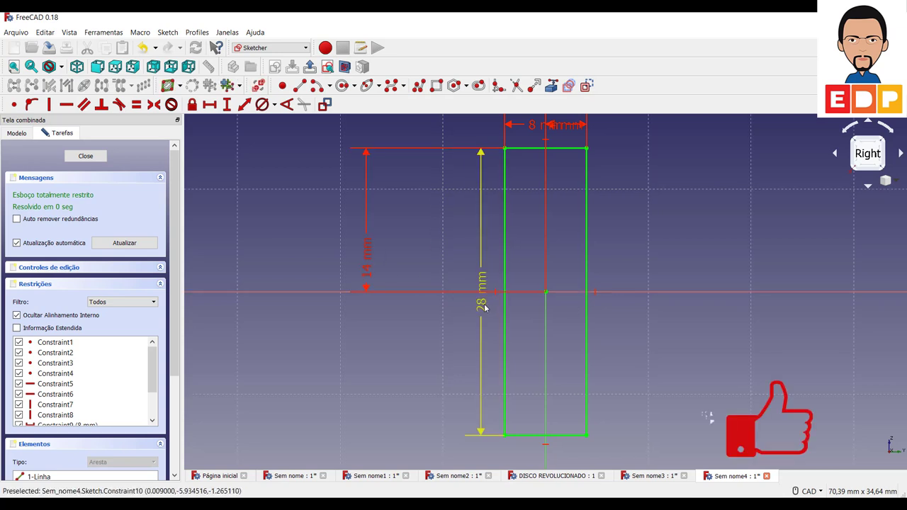
mouse_move(485, 308)
mouse_down()
mouse_move(314, 338)
mouse_move(321, 292)
mouse_up()
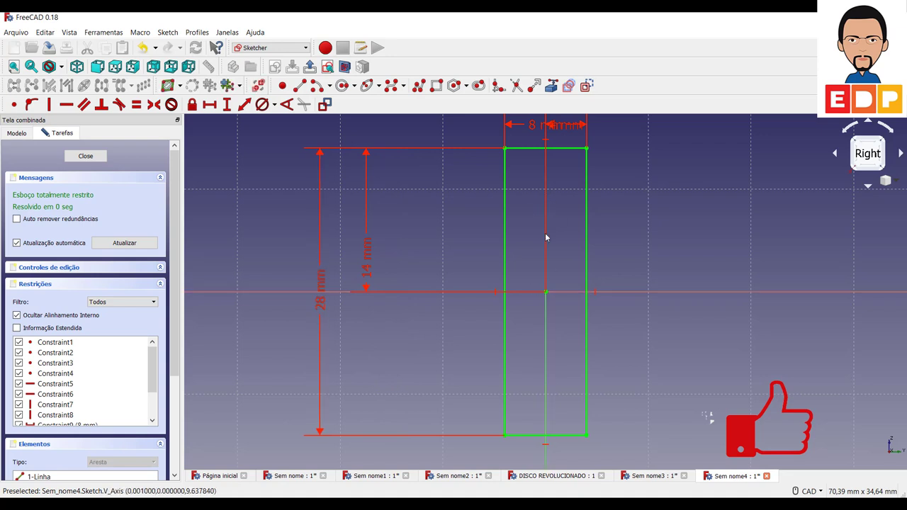
click(559, 132)
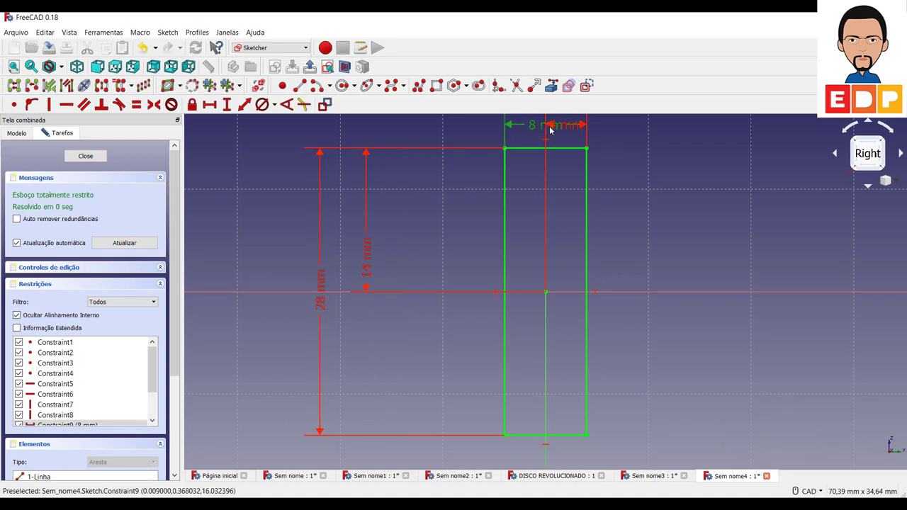
mouse_move(550, 130)
mouse_down()
mouse_move(553, 122)
mouse_move(607, 201)
mouse_up()
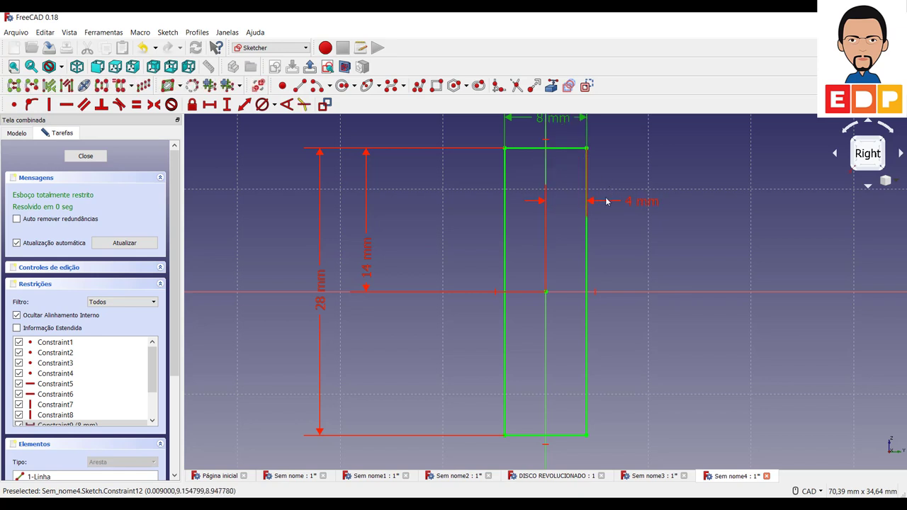
scroll(607, 201, down, 4)
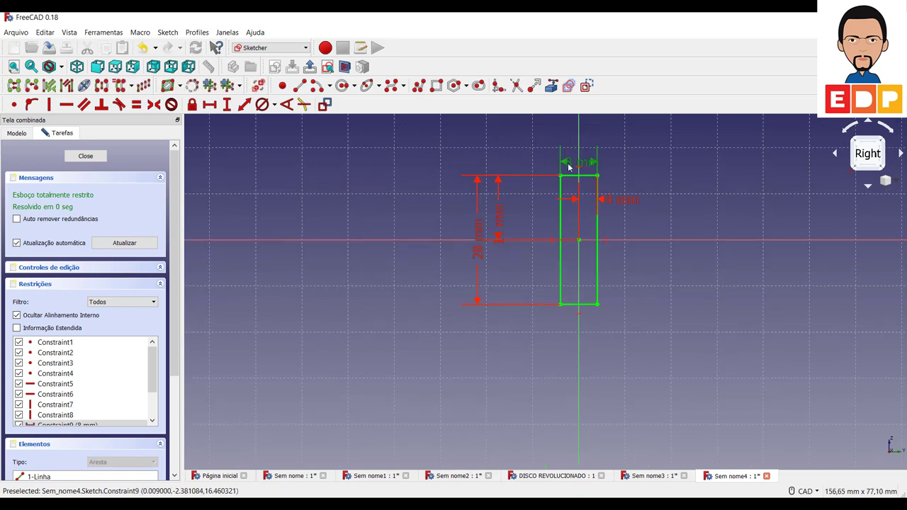
drag(568, 167, 641, 163)
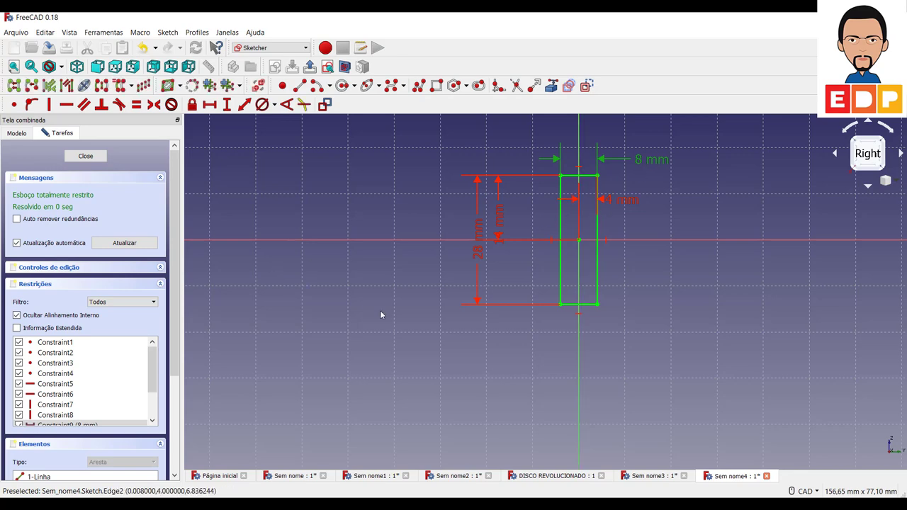
Step: Close the sketch, view the model isometrically and expand the Body's Origin planes
click(101, 158)
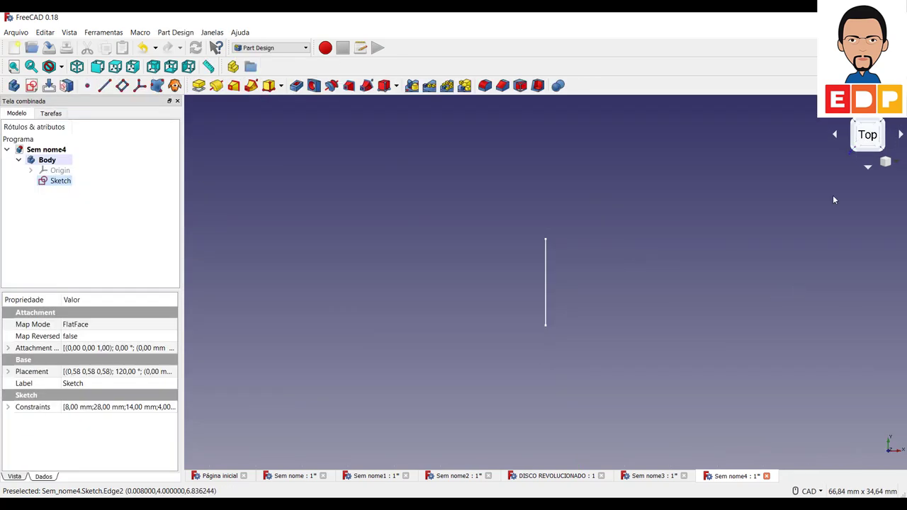
click(883, 124)
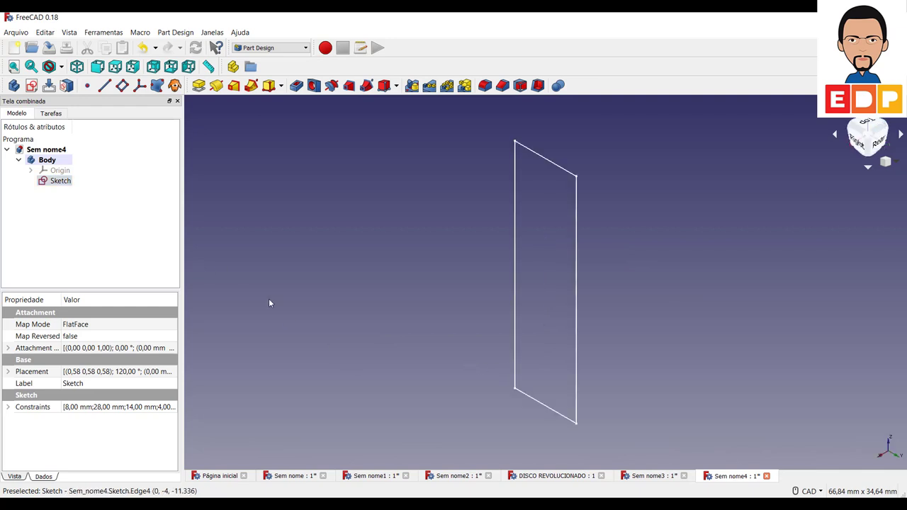
click(31, 172)
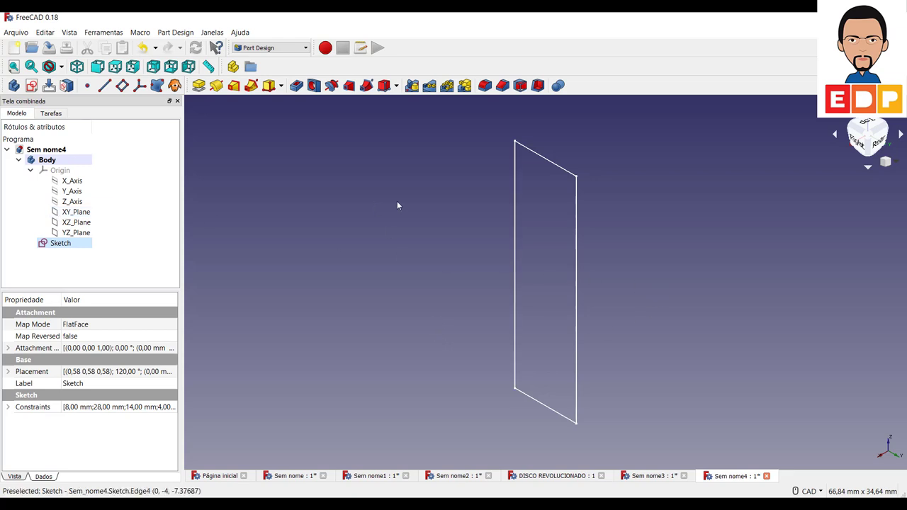
Step: Pad the sketch 28 mm, symmetric to the plane
click(198, 85)
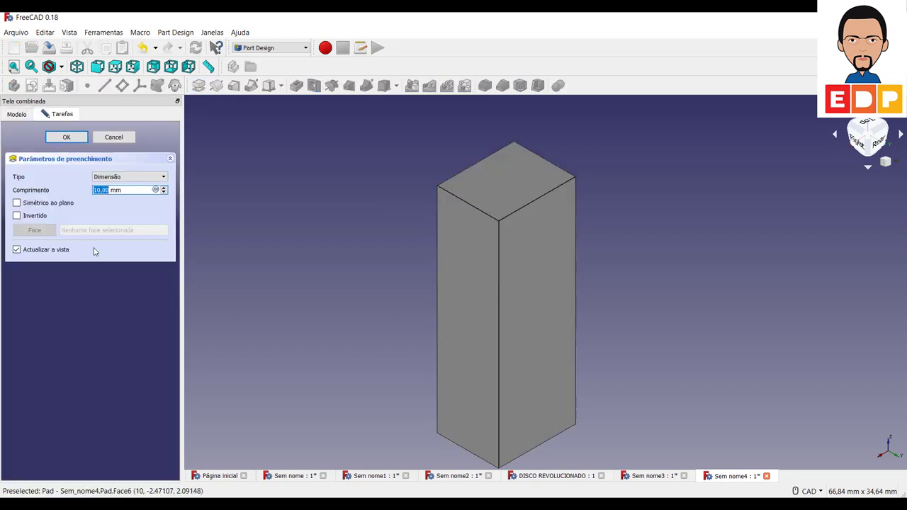
click(17, 204)
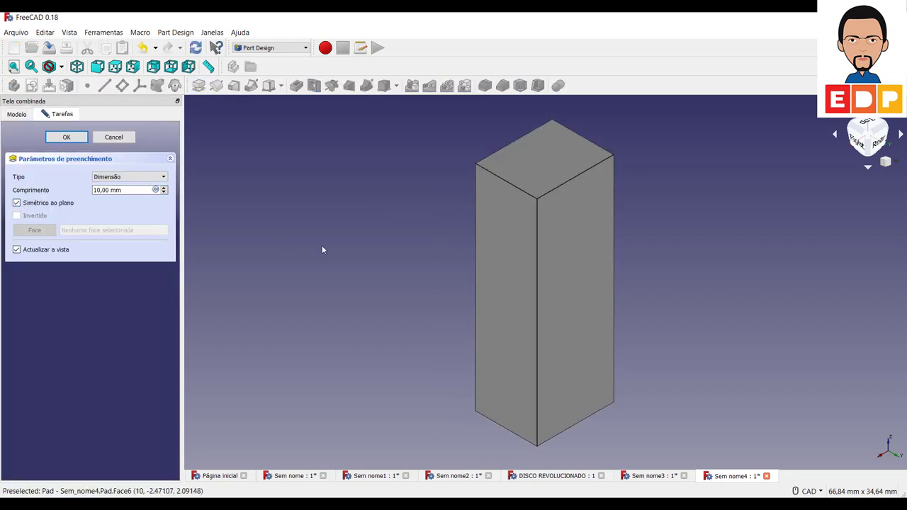
key(2)
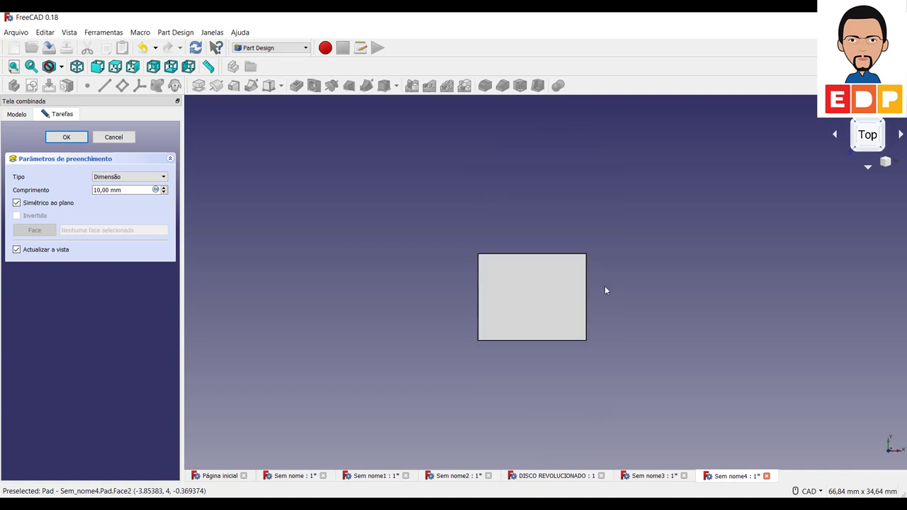
double_click(124, 190)
text(28)
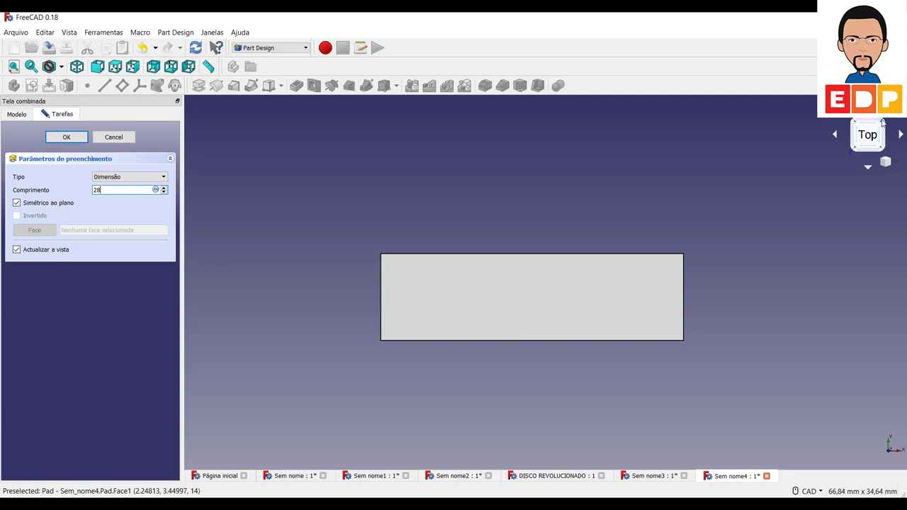
click(884, 146)
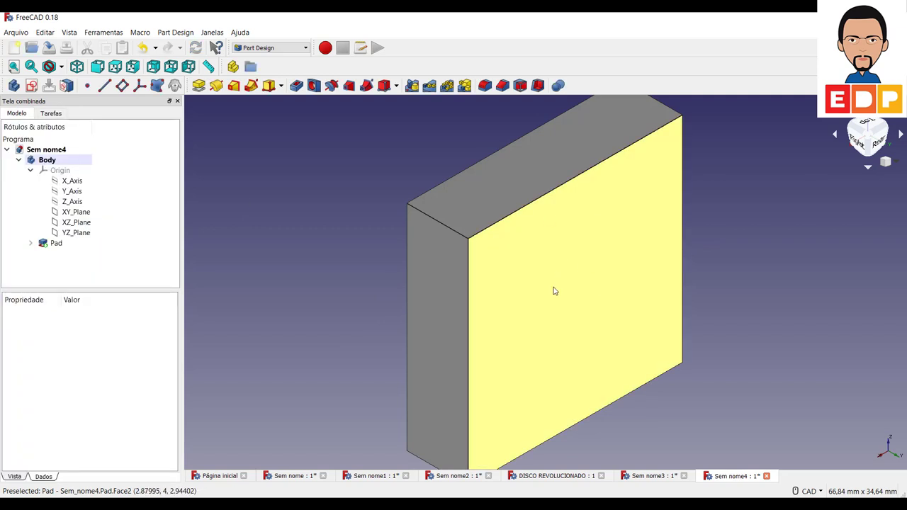
scroll(561, 293, down, 2)
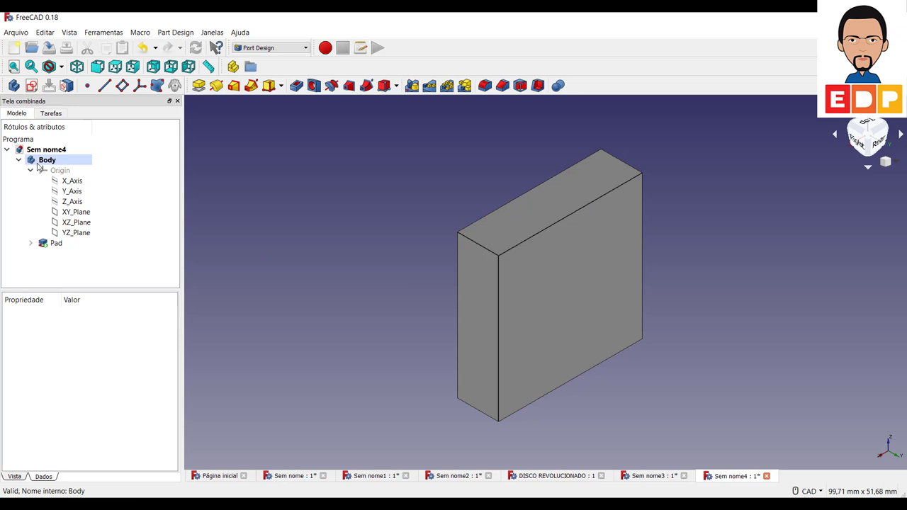
Step: Apply a random colour to the Body twice
right_click(39, 167)
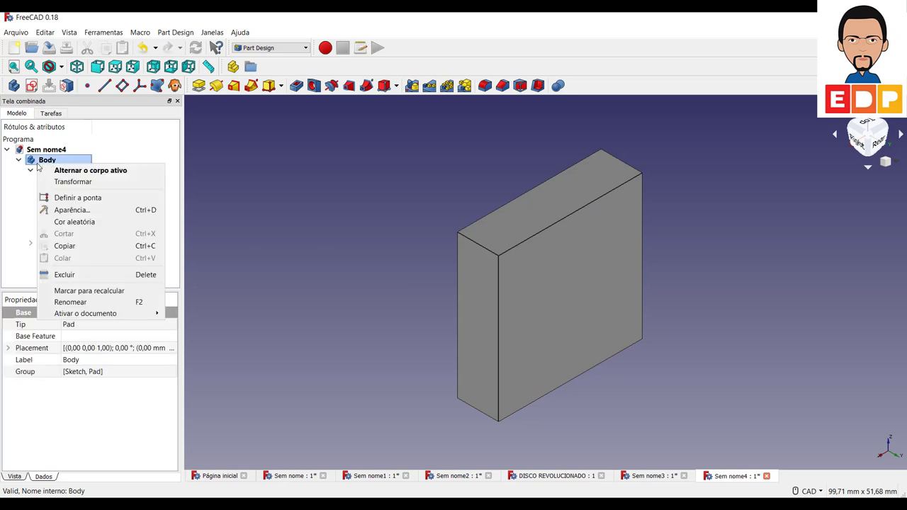
click(78, 222)
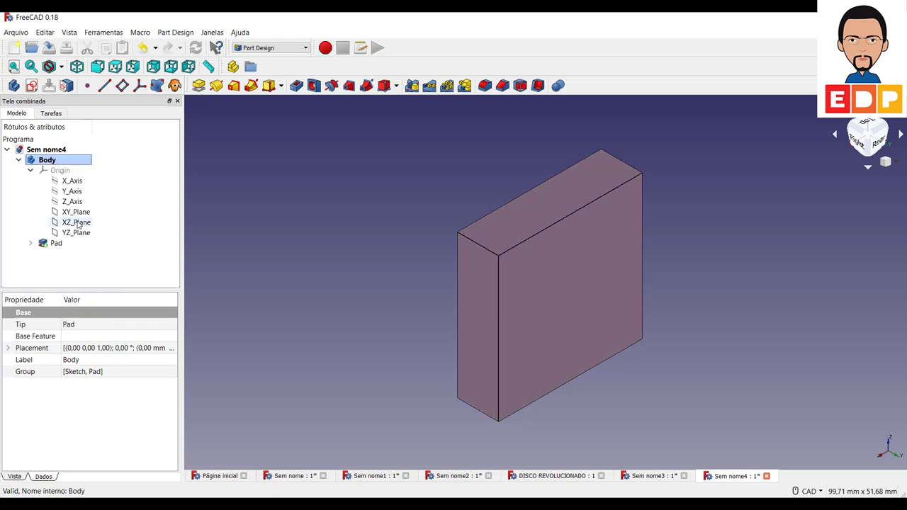
right_click(44, 163)
click(78, 220)
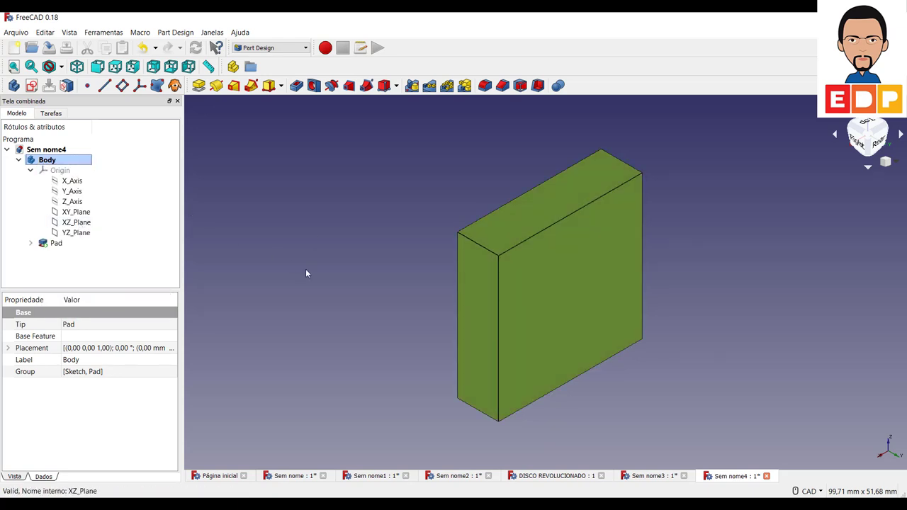
Step: Set the Body's shape colour to yellow #ffff00 in Appearance, then close it
right_click(43, 162)
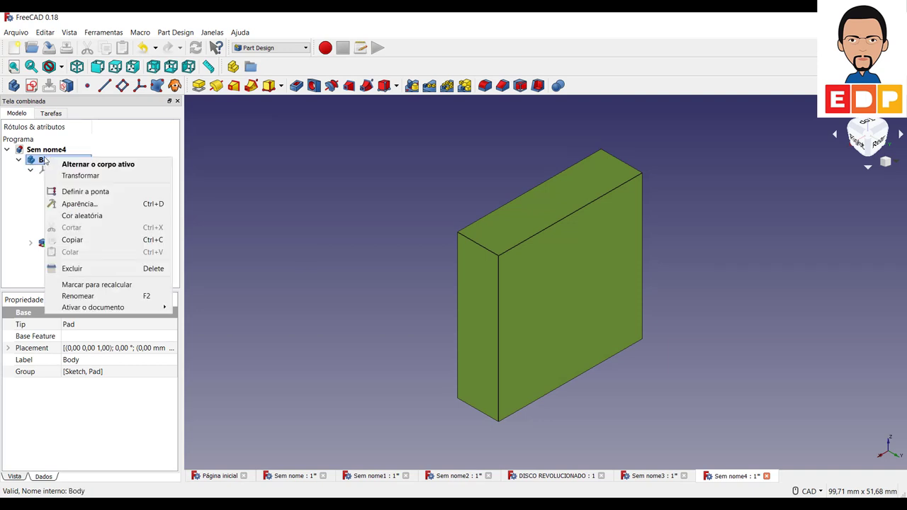
click(78, 204)
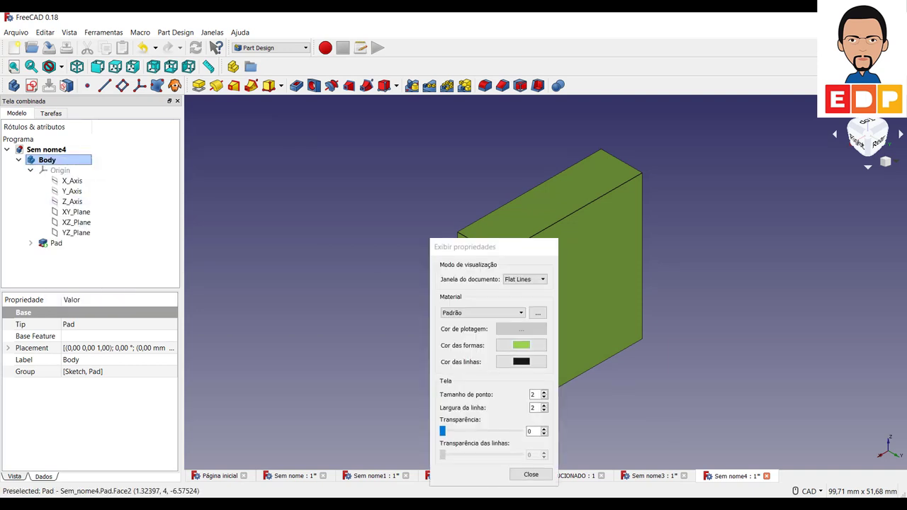
click(520, 347)
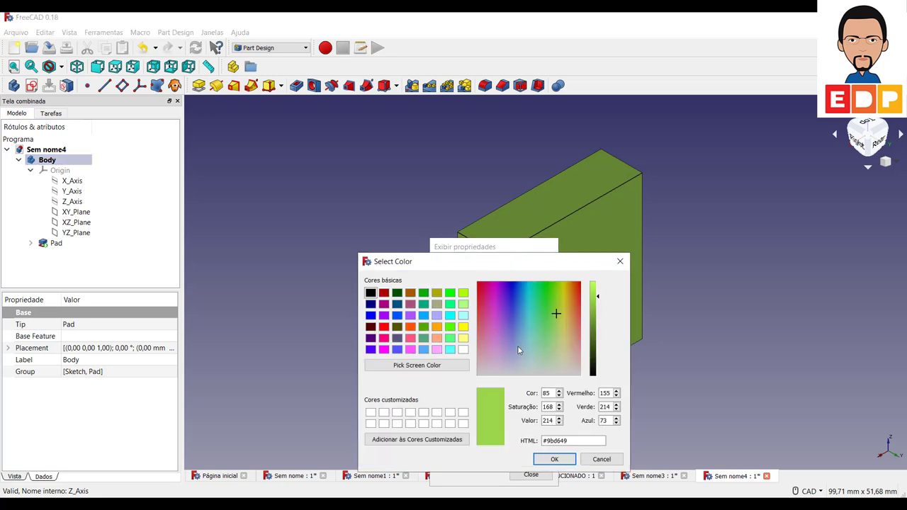
click(462, 328)
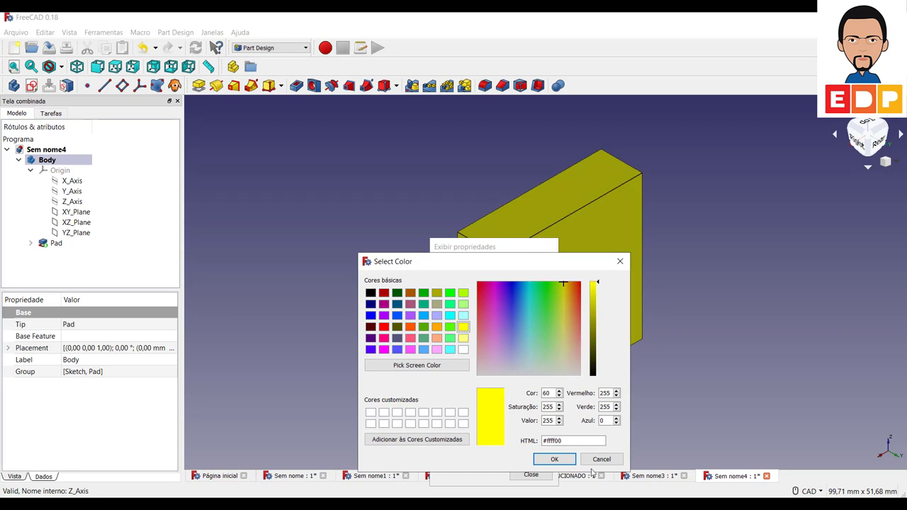
click(571, 459)
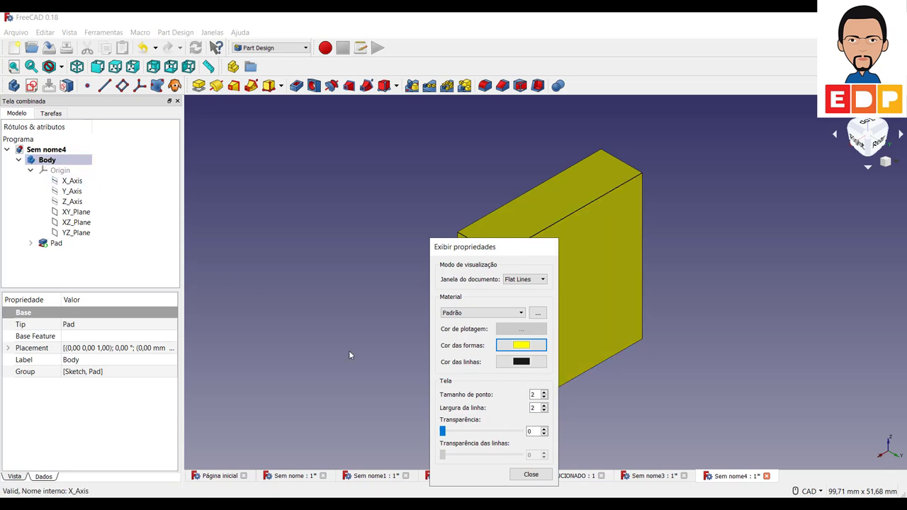
click(531, 474)
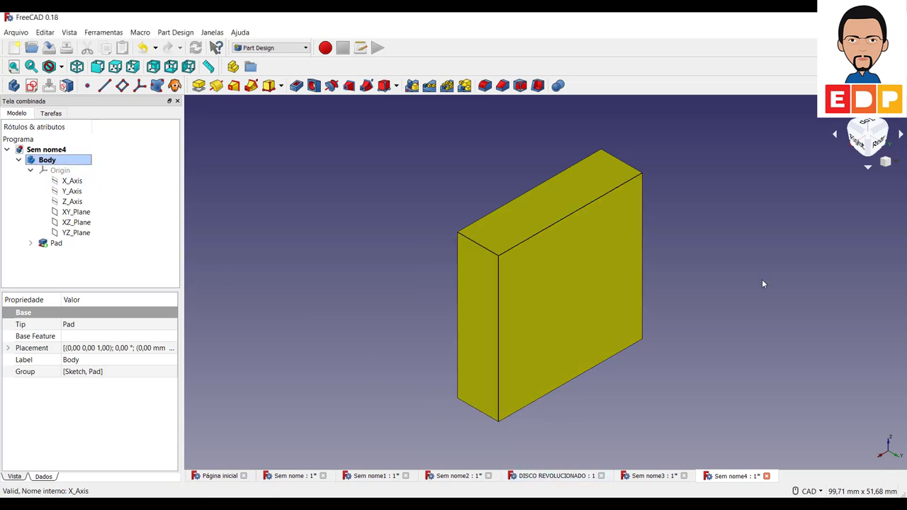
Step: Deselect everything and create a new sketch attached to XY_Plane
click(821, 348)
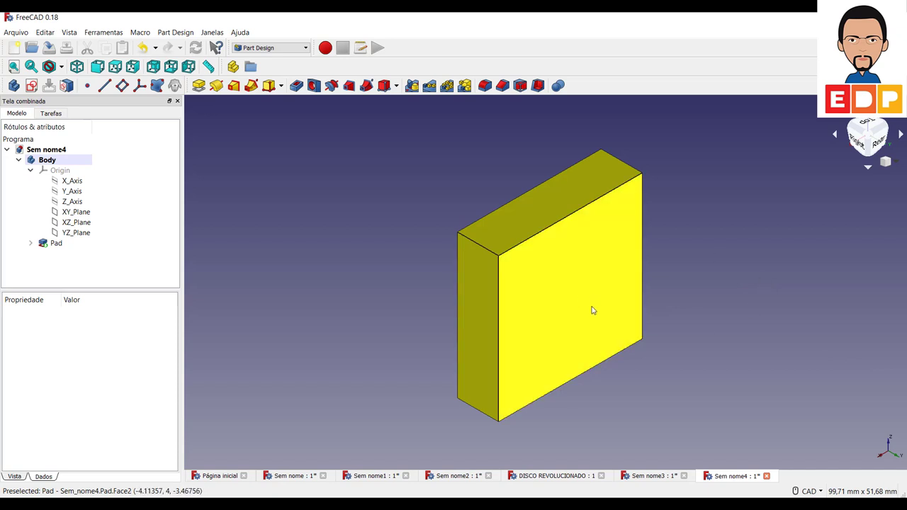
click(549, 297)
click(673, 276)
click(81, 215)
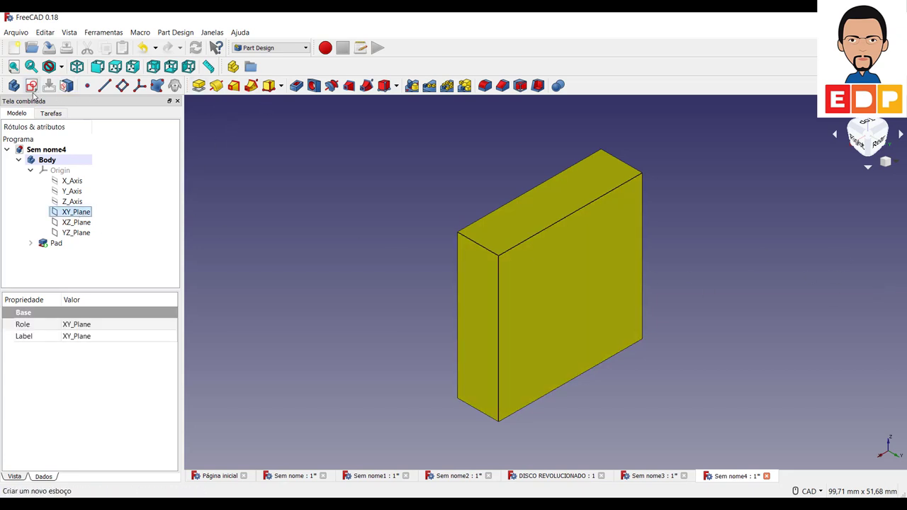
click(32, 87)
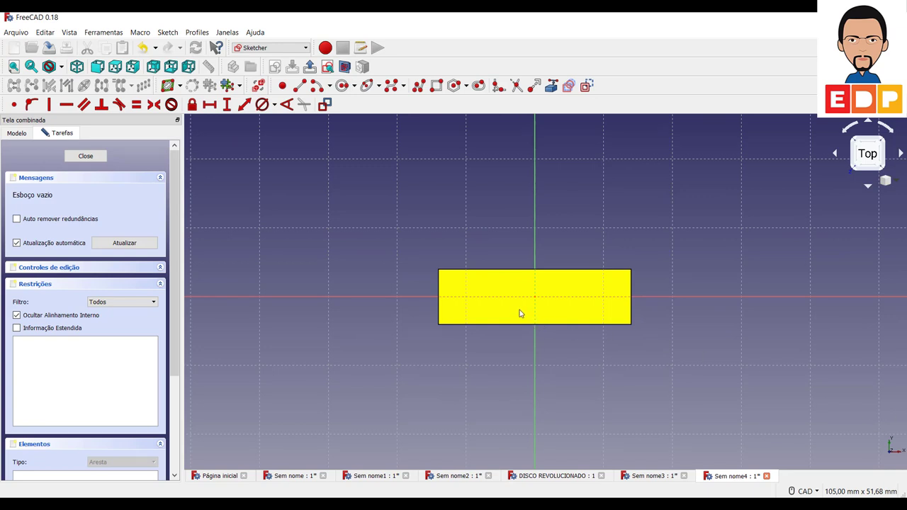
click(884, 144)
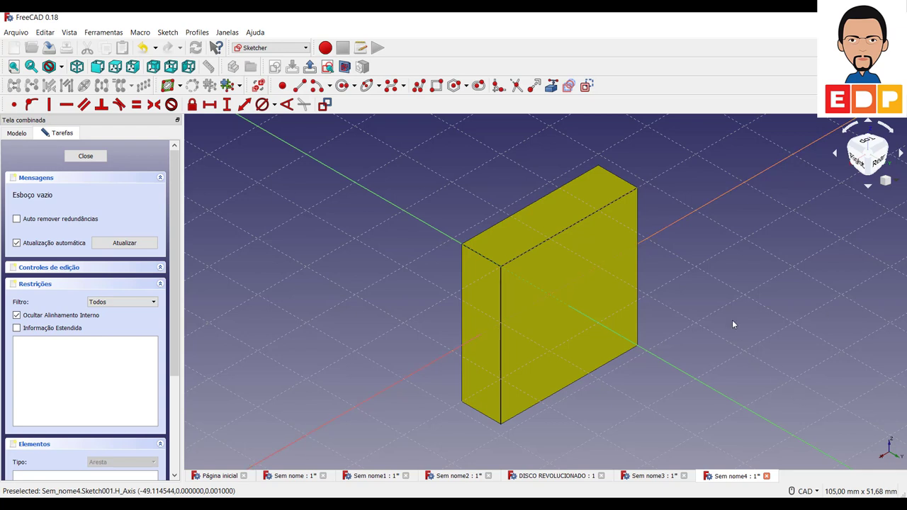
click(869, 146)
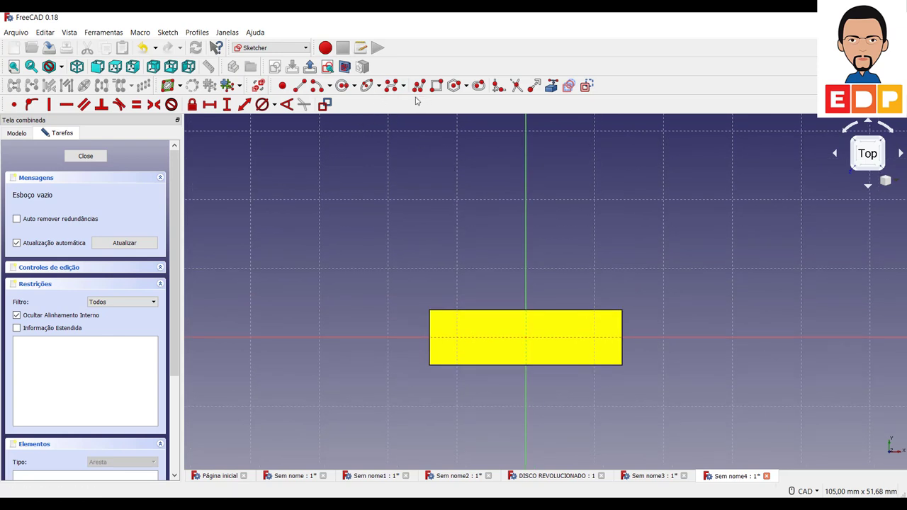
Step: Draw a half-circle centre arc above the yellow box
click(317, 89)
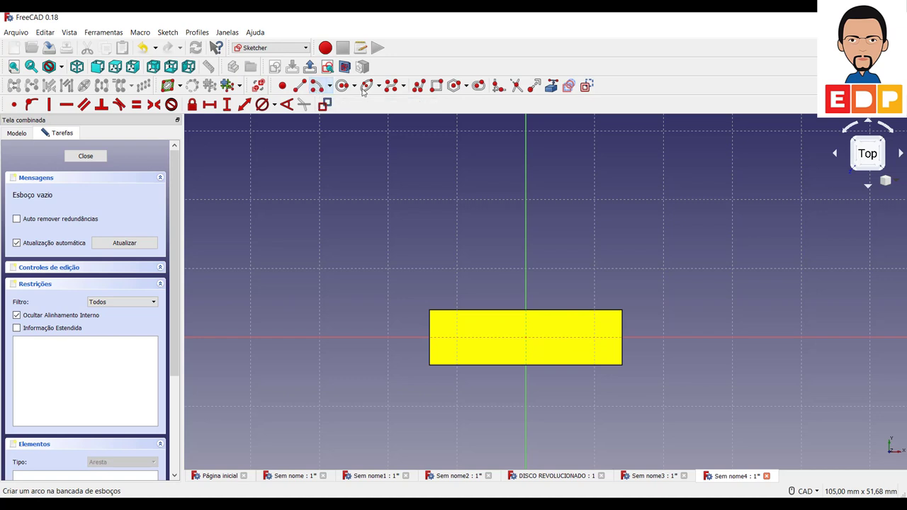
click(496, 204)
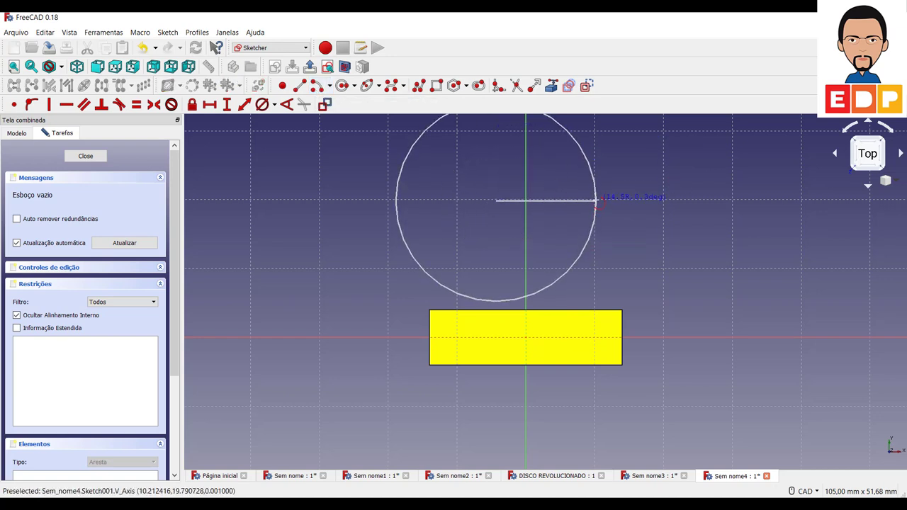
click(596, 202)
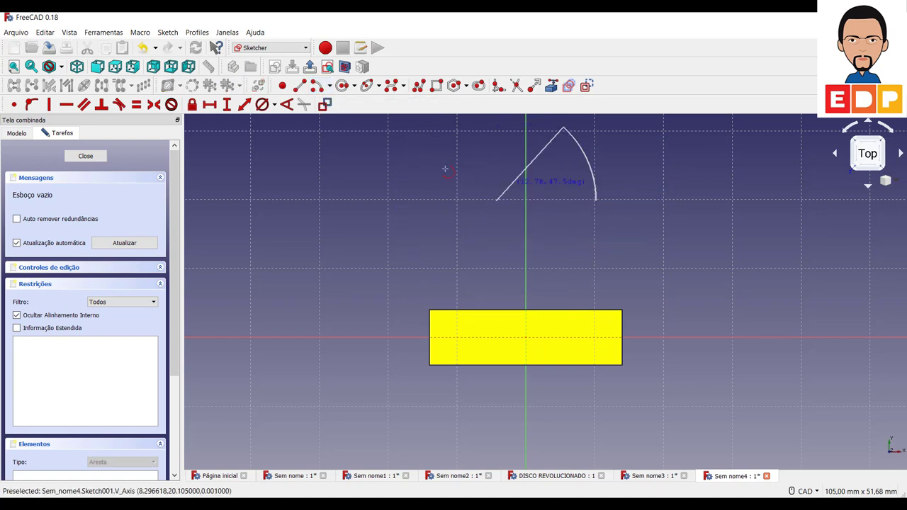
click(421, 201)
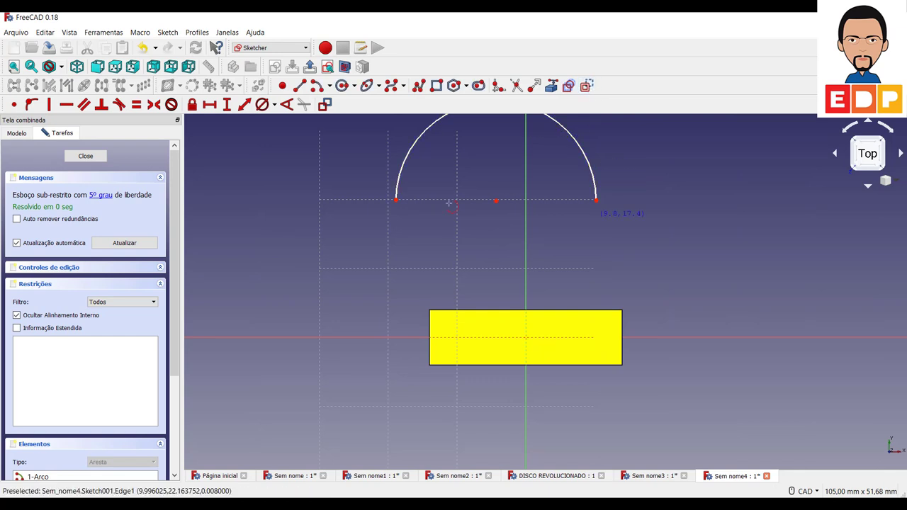
Step: Draw a horizontal line beneath the arc, spanning past both ends
click(300, 85)
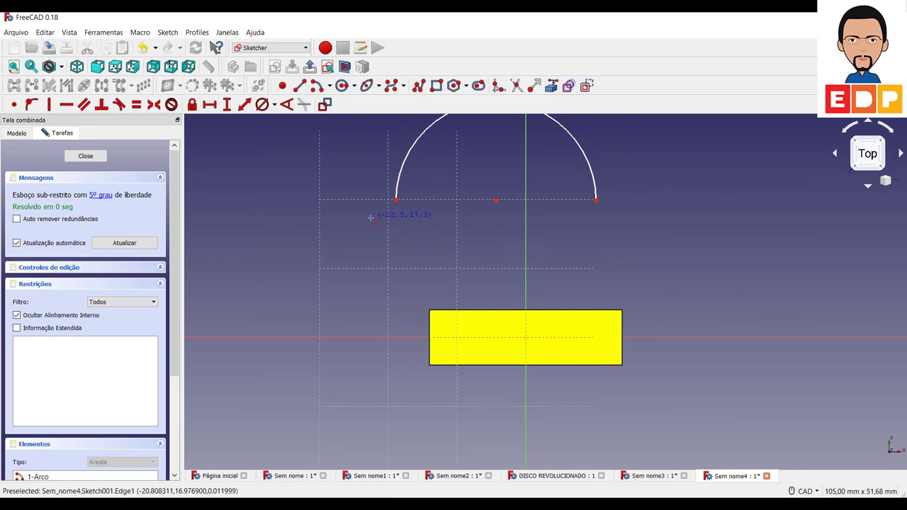
click(371, 218)
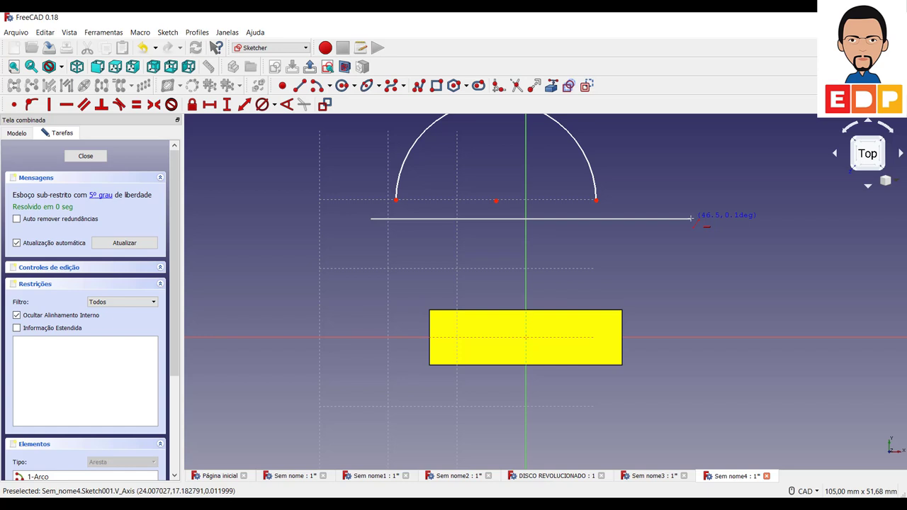
click(691, 219)
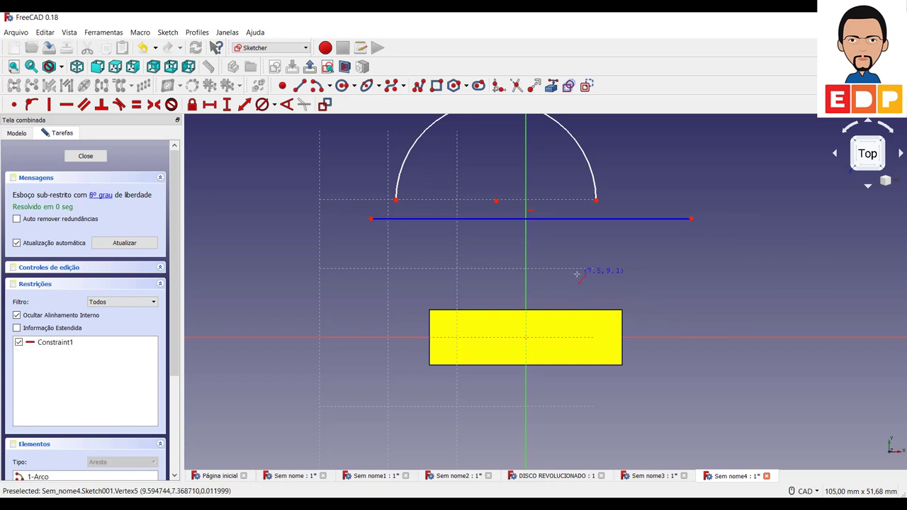
key(Escape)
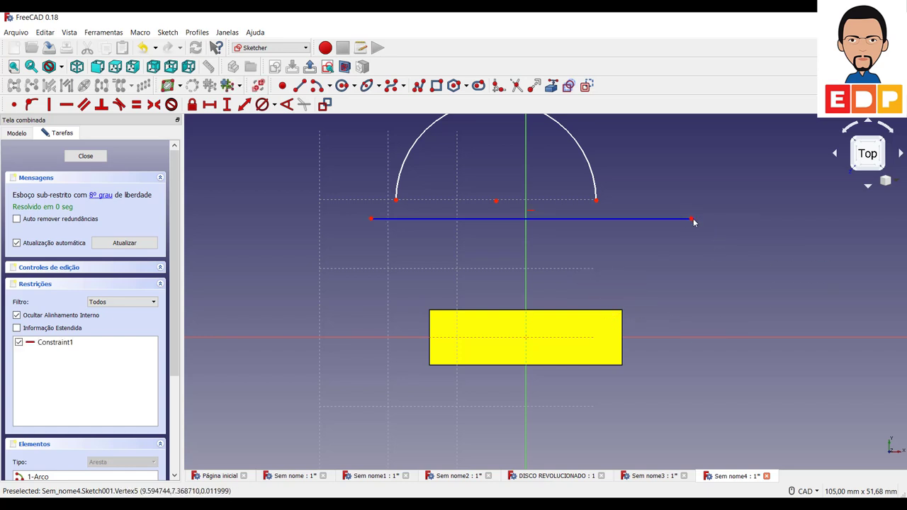
Step: Dimension the horizontal line 14 mm above the horizontal axis
click(692, 219)
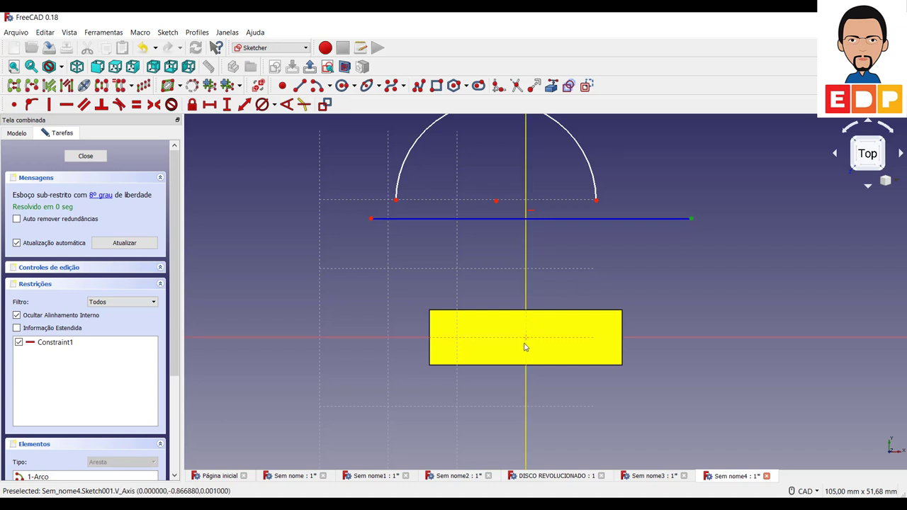
click(227, 105)
text(14)
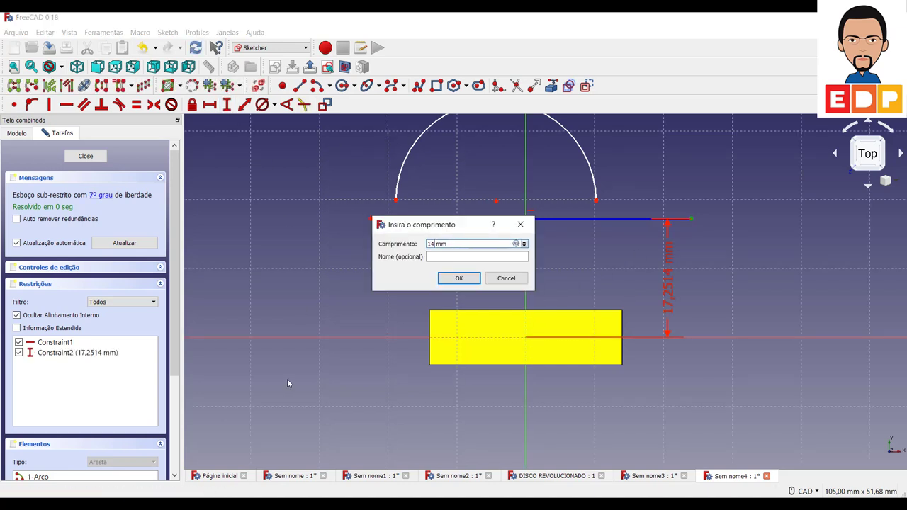
key(Return)
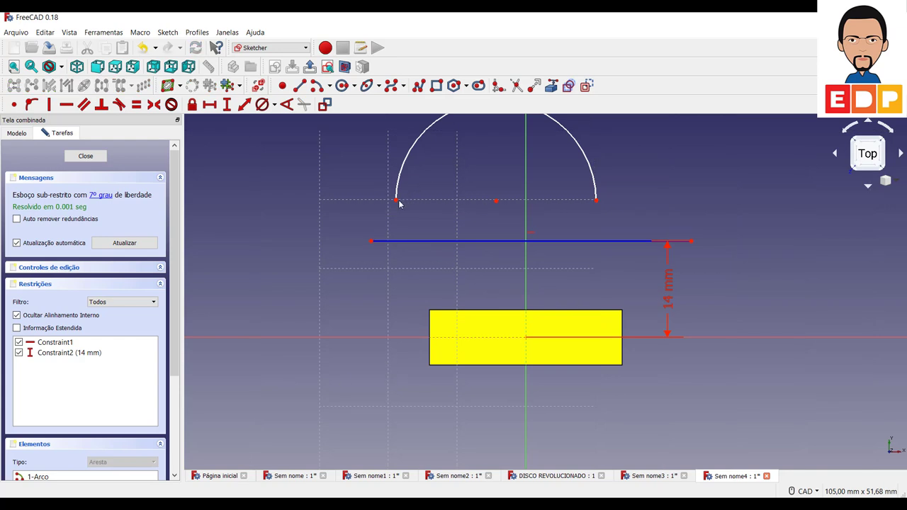
Step: Place the arc's left endpoint and centre on the horizontal line
click(396, 201)
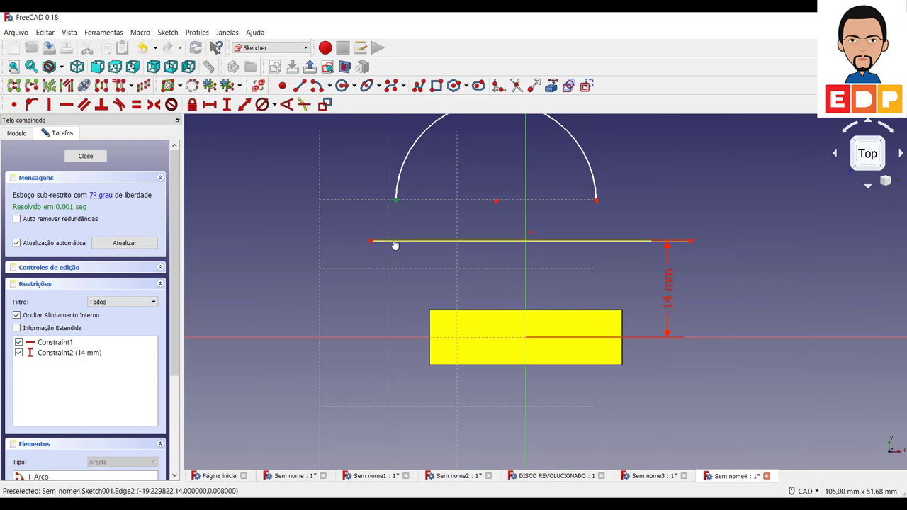
click(394, 241)
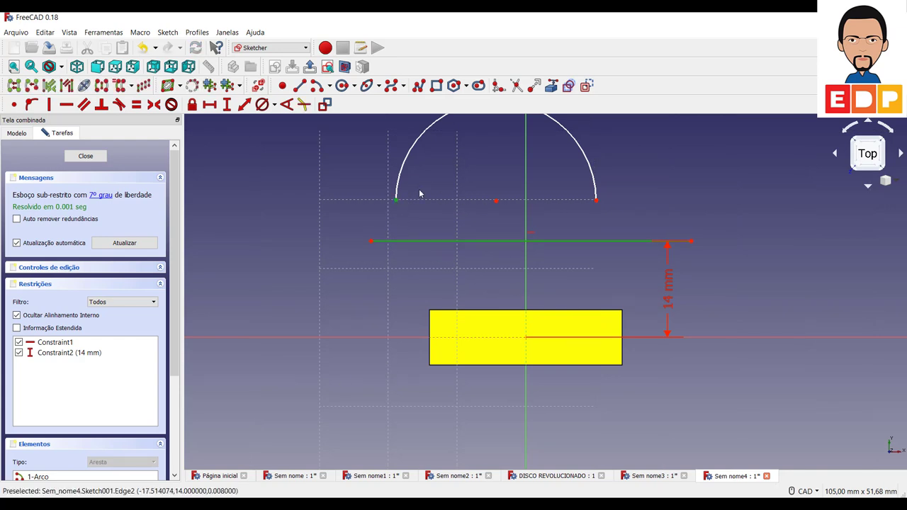
click(31, 104)
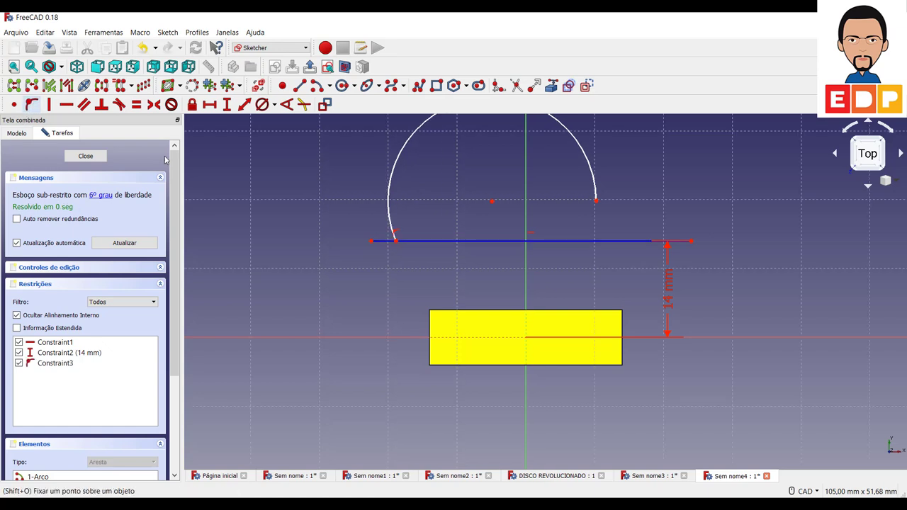
click(491, 202)
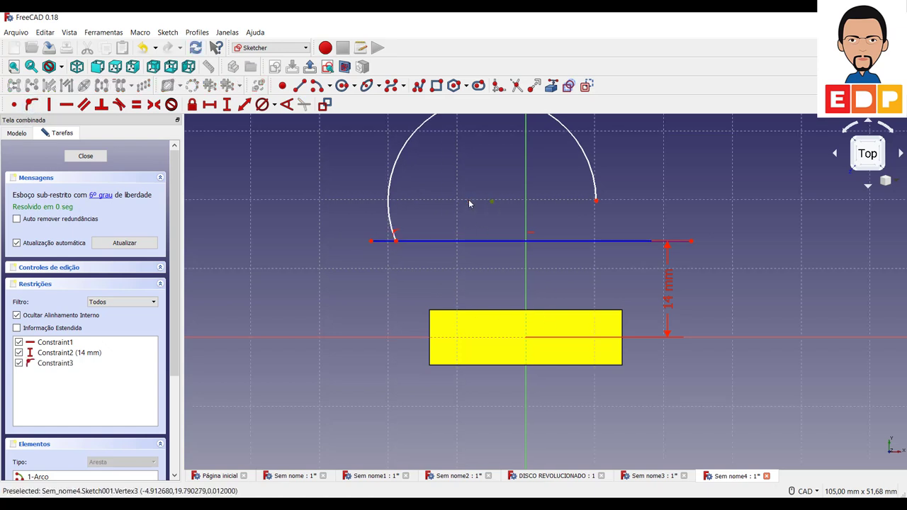
click(31, 106)
click(540, 278)
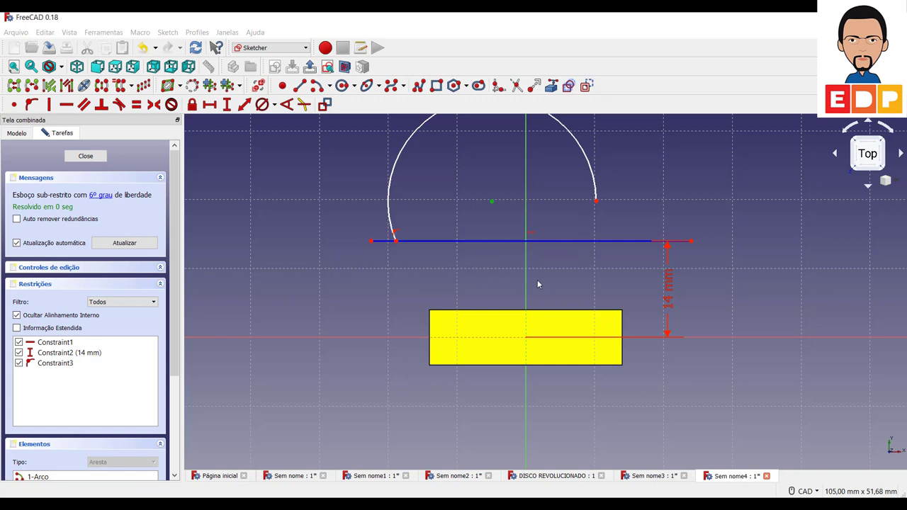
click(435, 290)
click(492, 202)
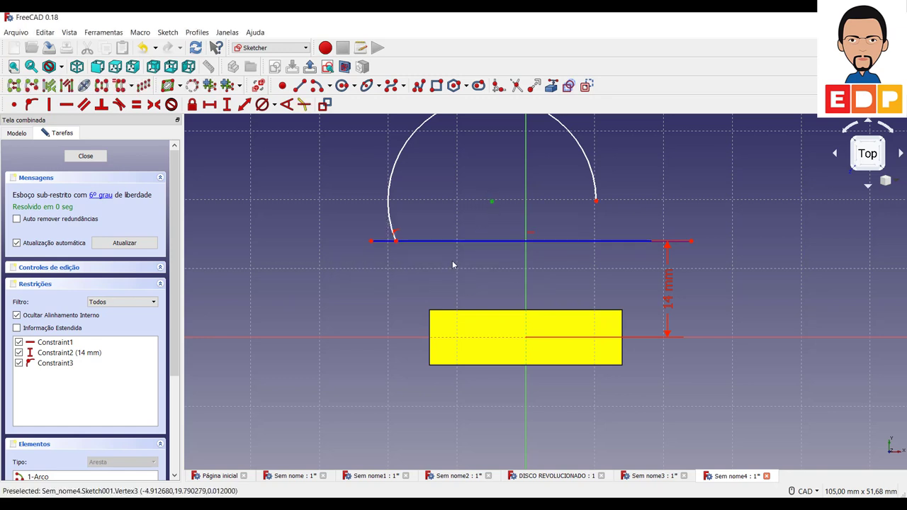
click(465, 243)
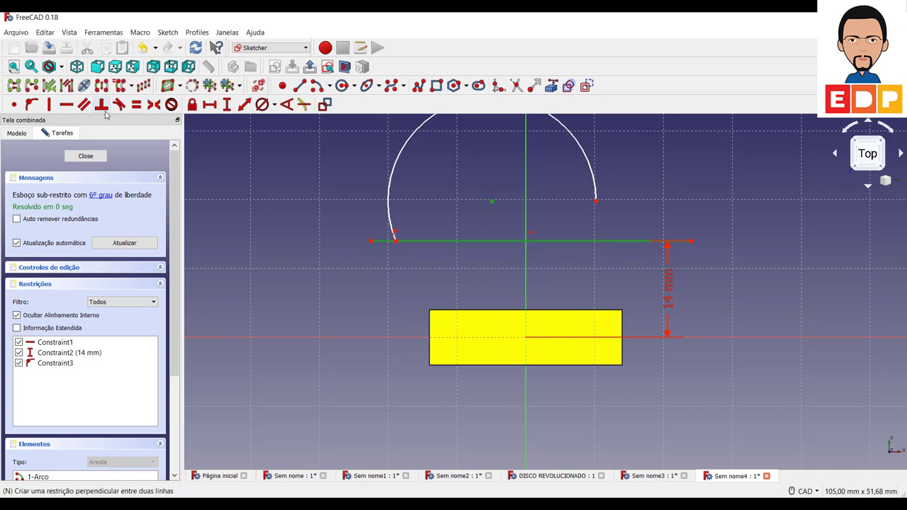
click(32, 105)
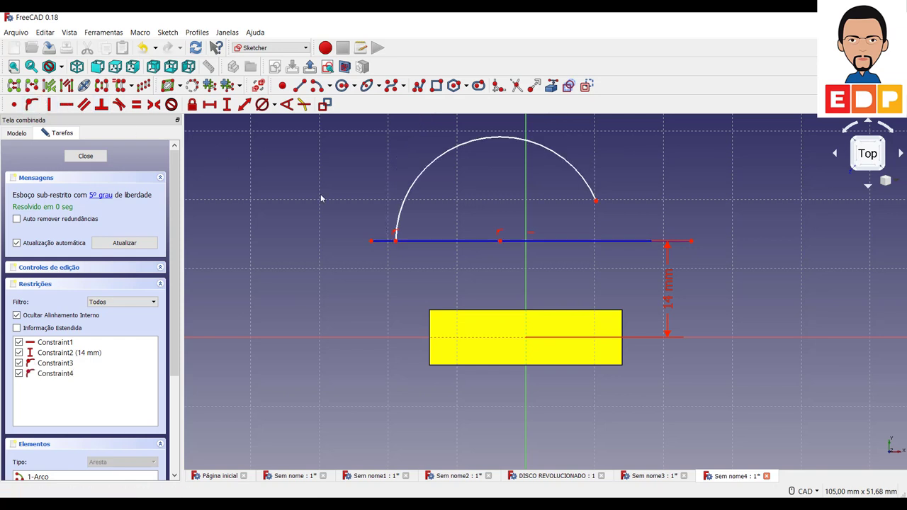
Step: Place the arc's right endpoint on the line and drag the arc to resize it
click(596, 202)
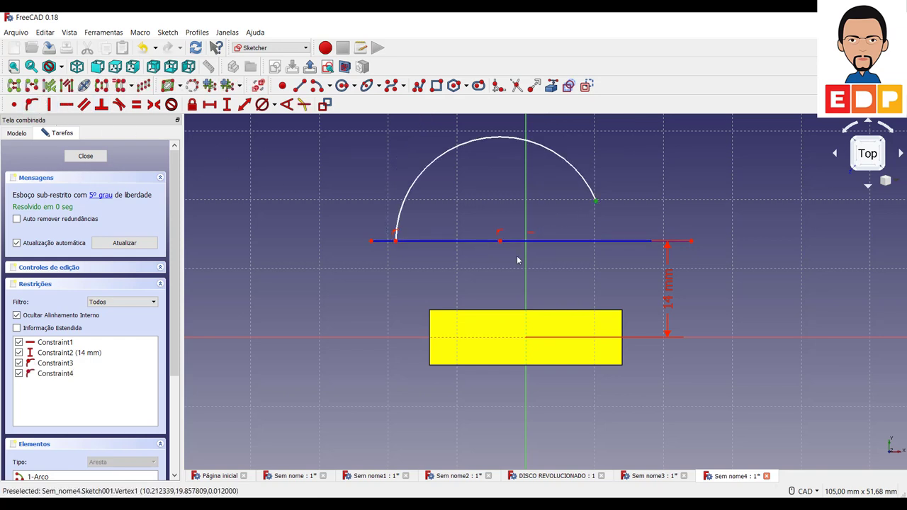
click(482, 244)
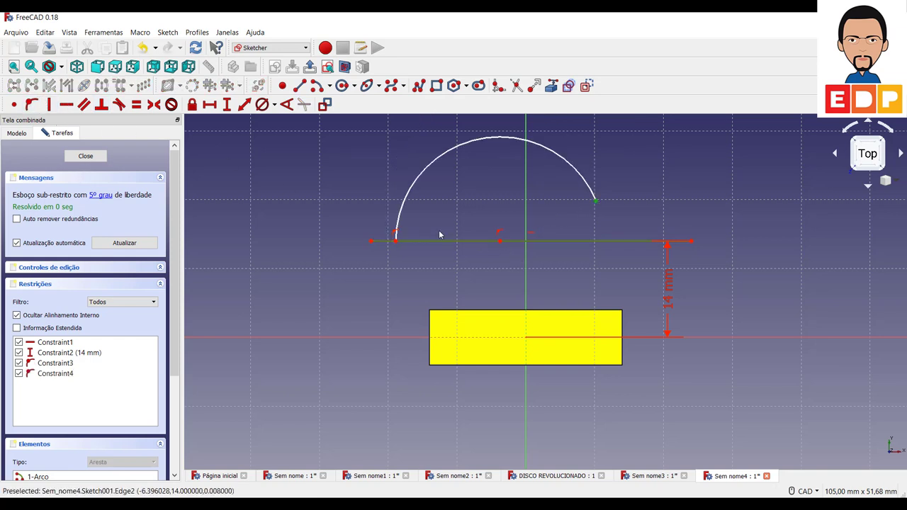
click(32, 105)
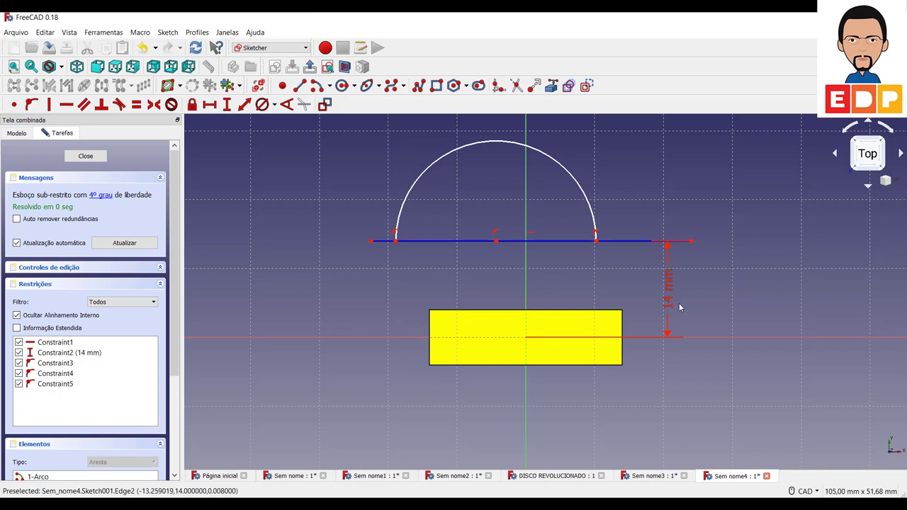
drag(406, 201, 440, 206)
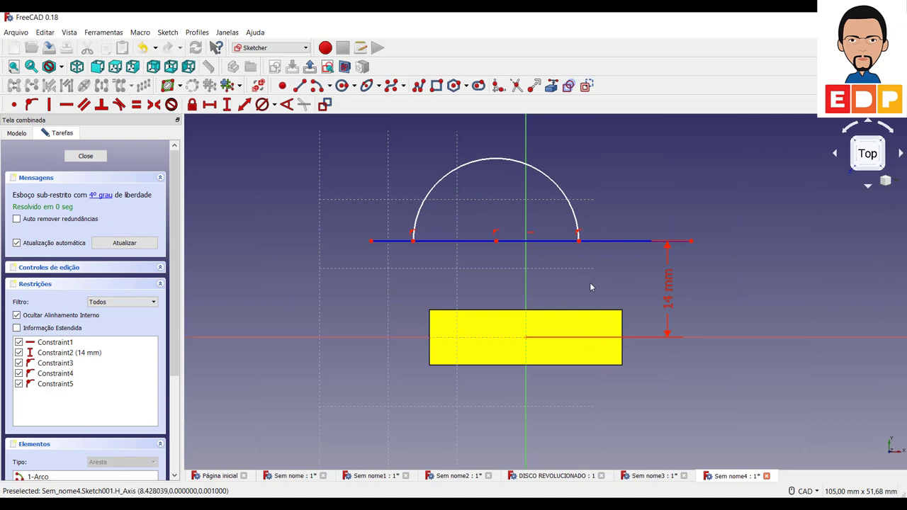
Step: Give the arc a 14 mm radius and shift it along the line
click(575, 223)
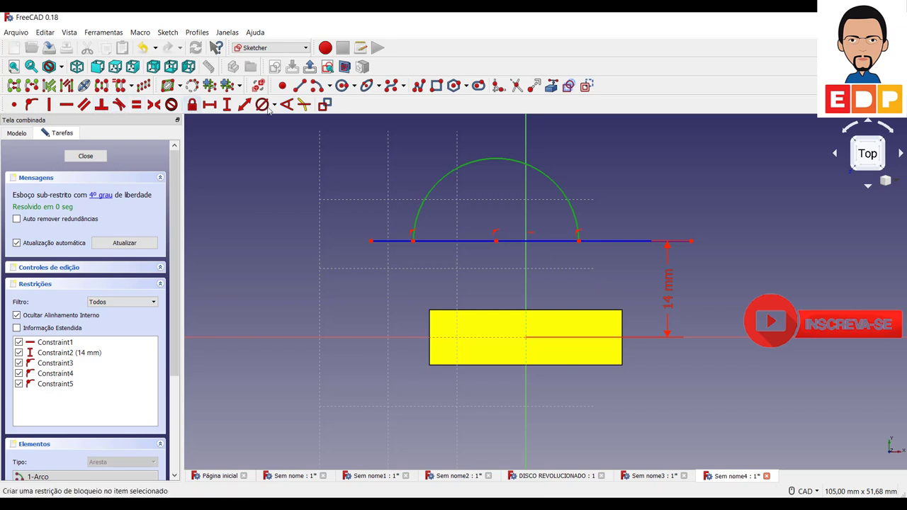
click(274, 105)
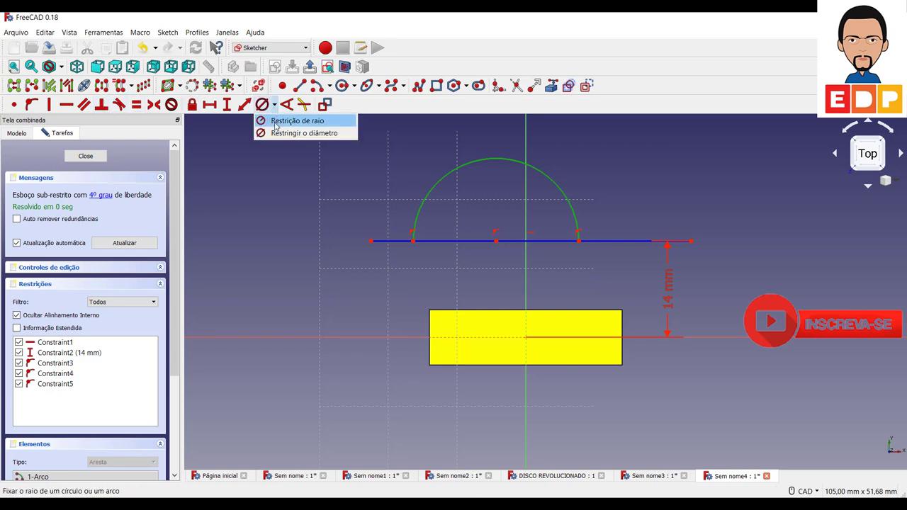
click(278, 121)
text(14)
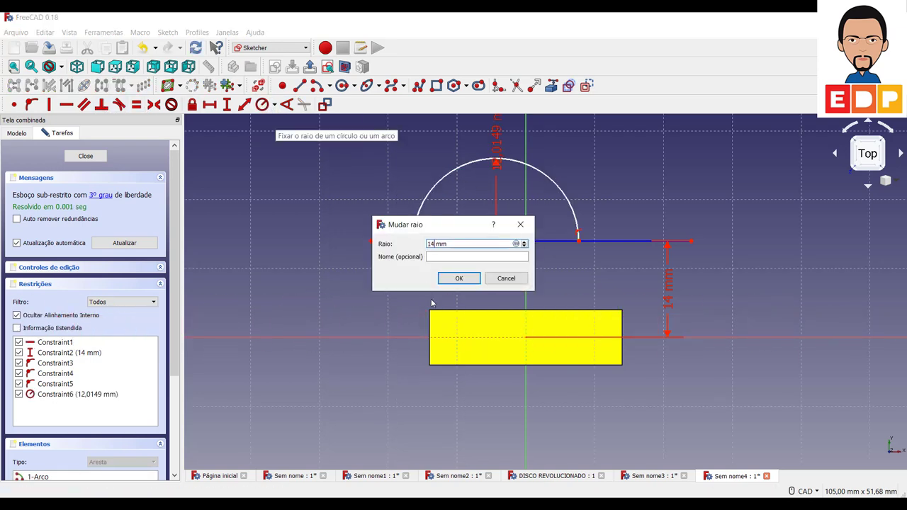
key(Return)
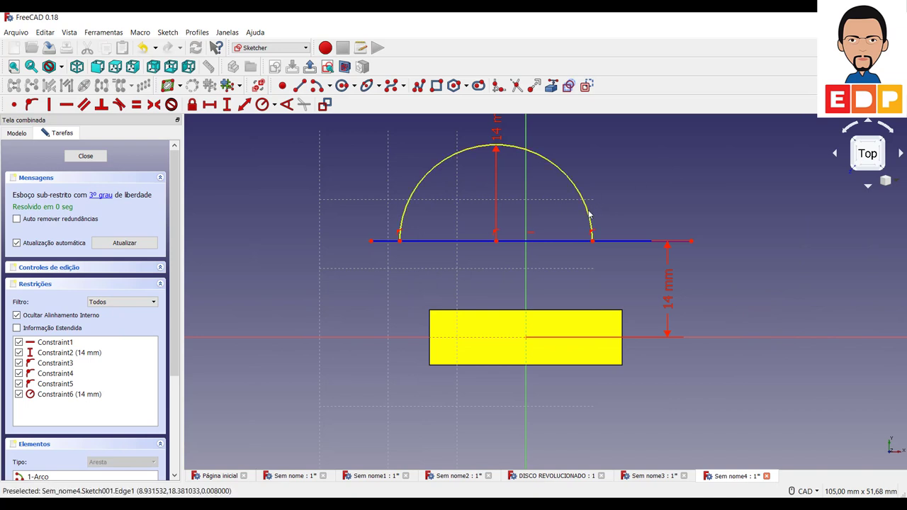
drag(589, 216, 614, 216)
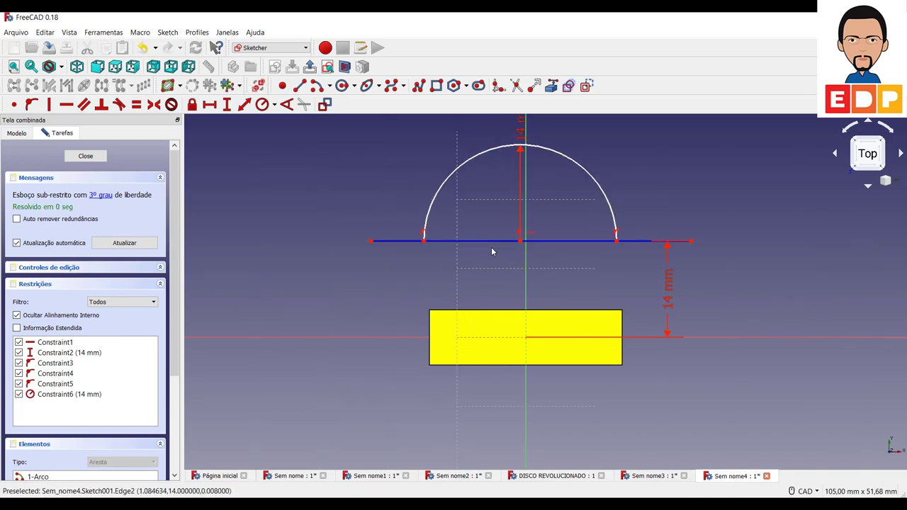
Step: Lock the arc's centre onto the vertical axis
click(520, 243)
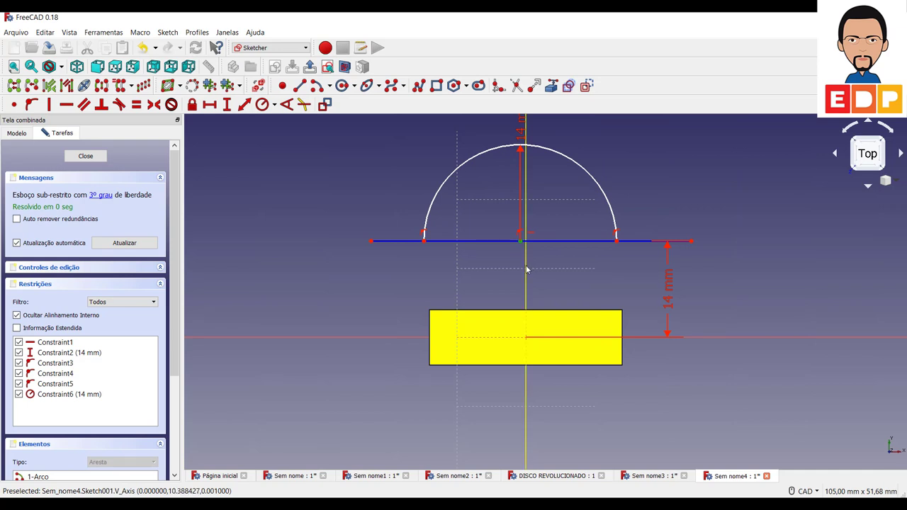
click(525, 266)
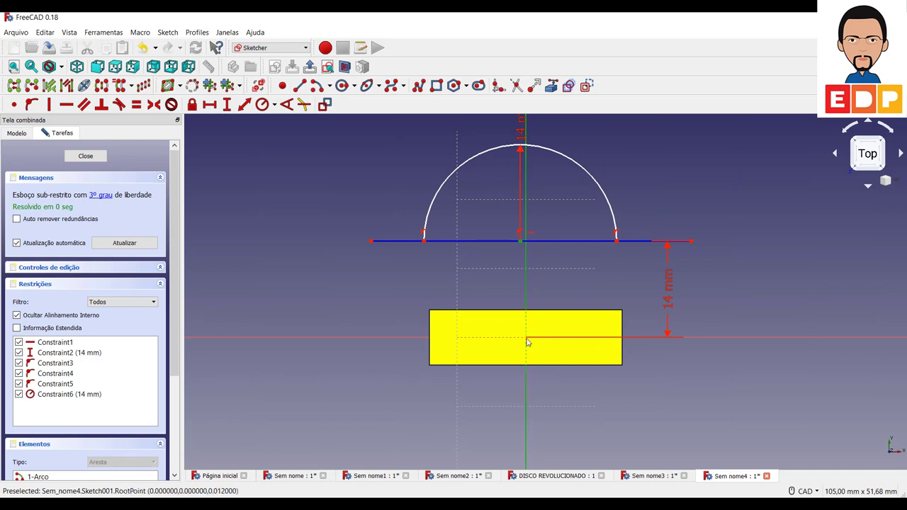
click(32, 104)
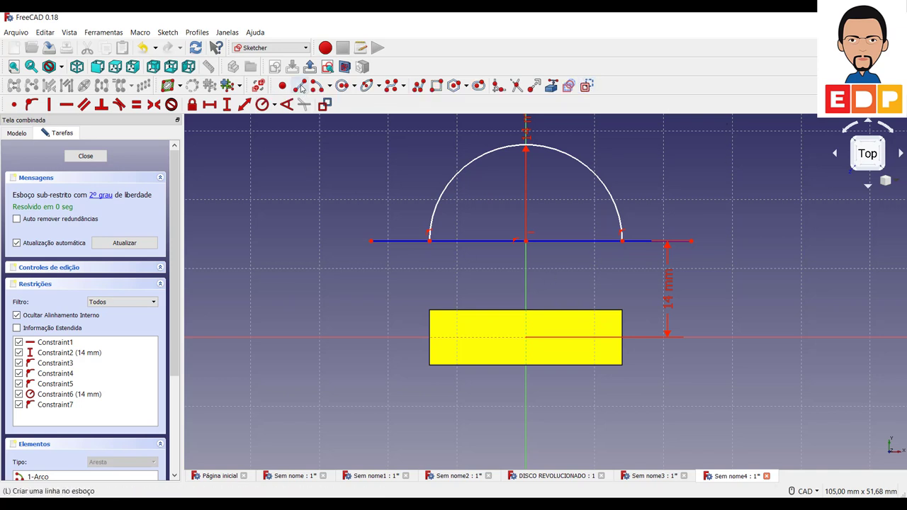
Step: Draw two slanted lines from the arc's ends down toward the yellow block
key(l)
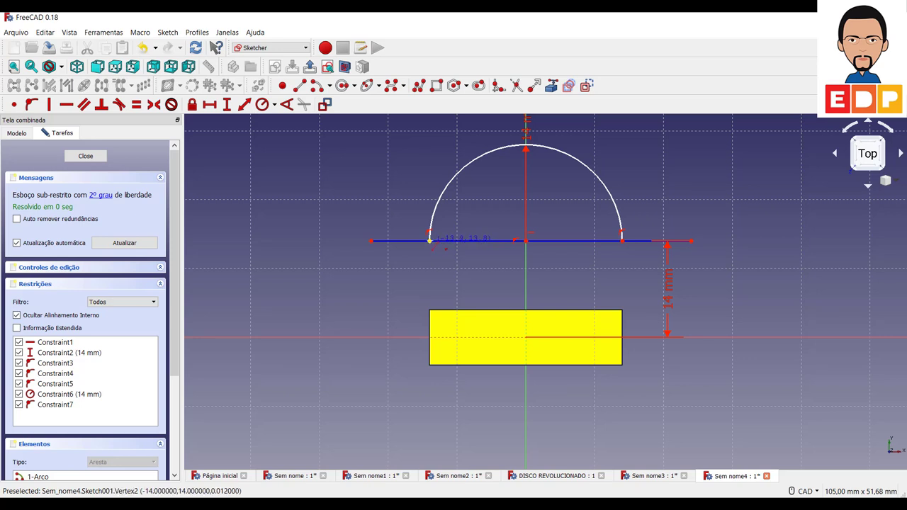
click(429, 241)
click(408, 302)
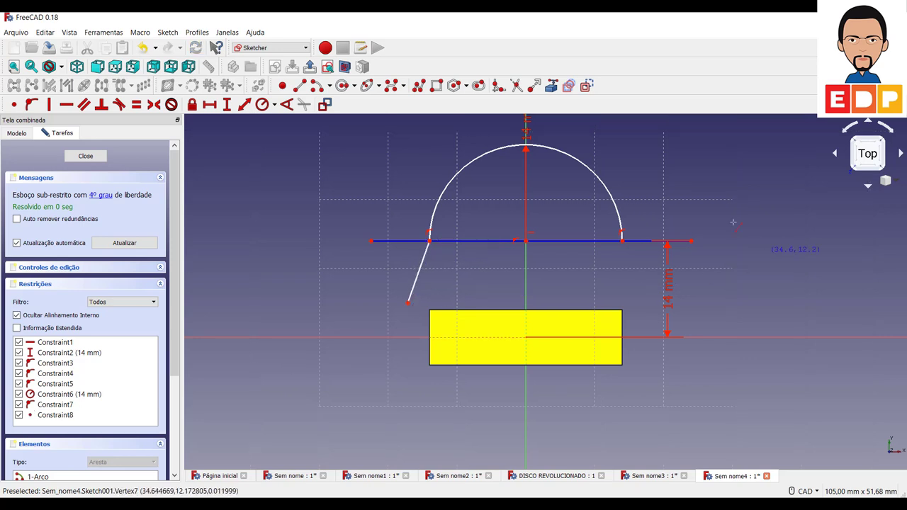
click(623, 241)
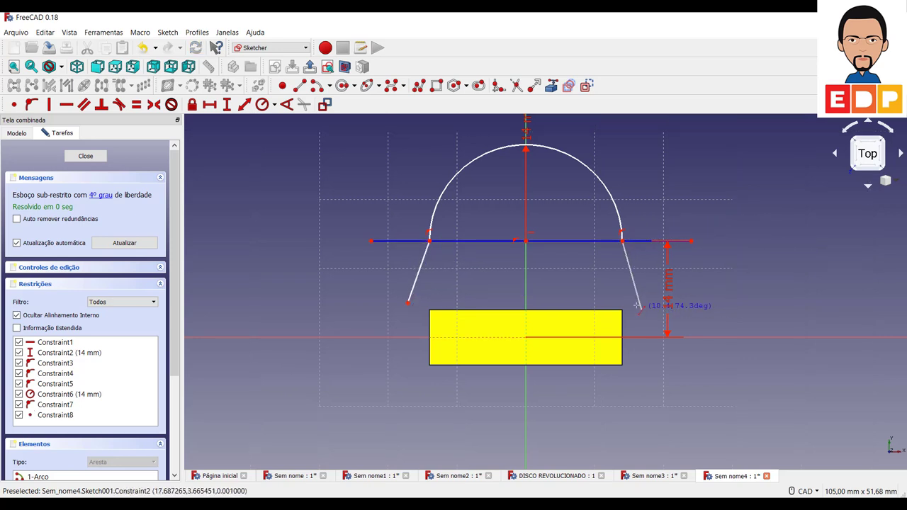
click(636, 302)
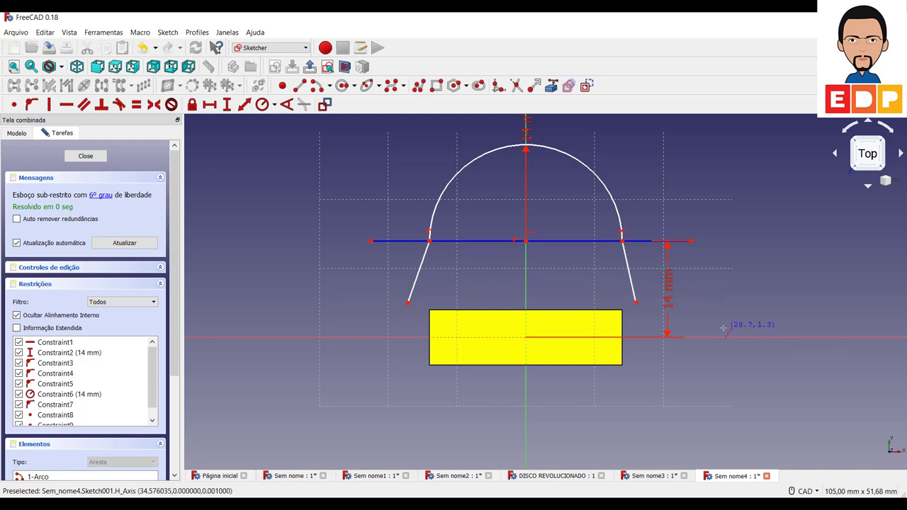
click(553, 88)
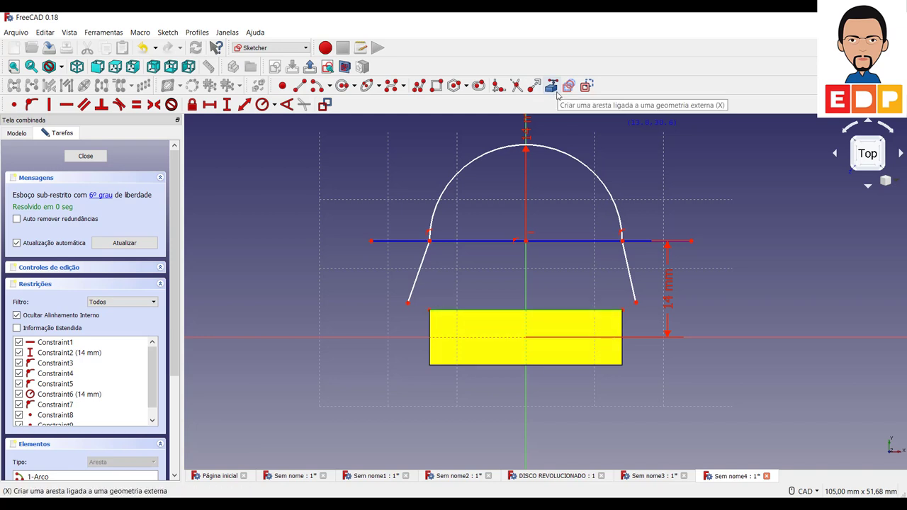
Step: Try referencing the block's edges as external geometry, then exit the tool
click(558, 93)
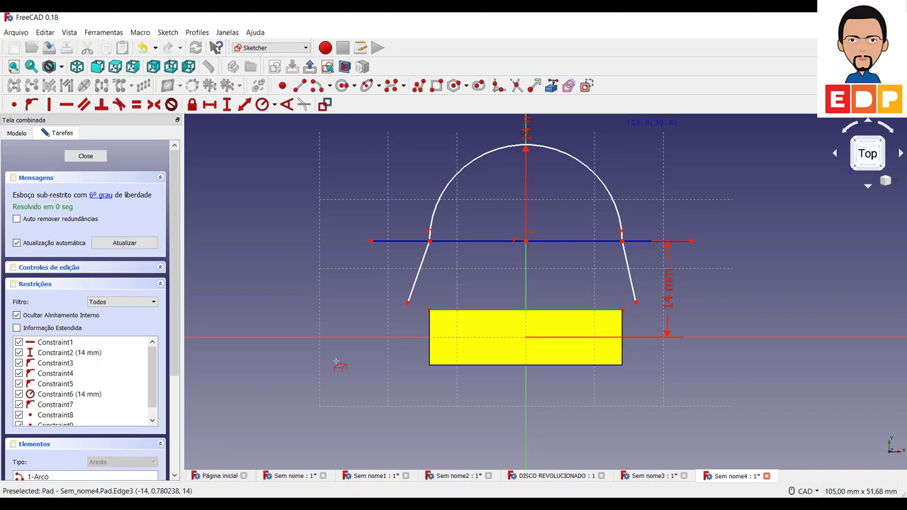
key(Escape)
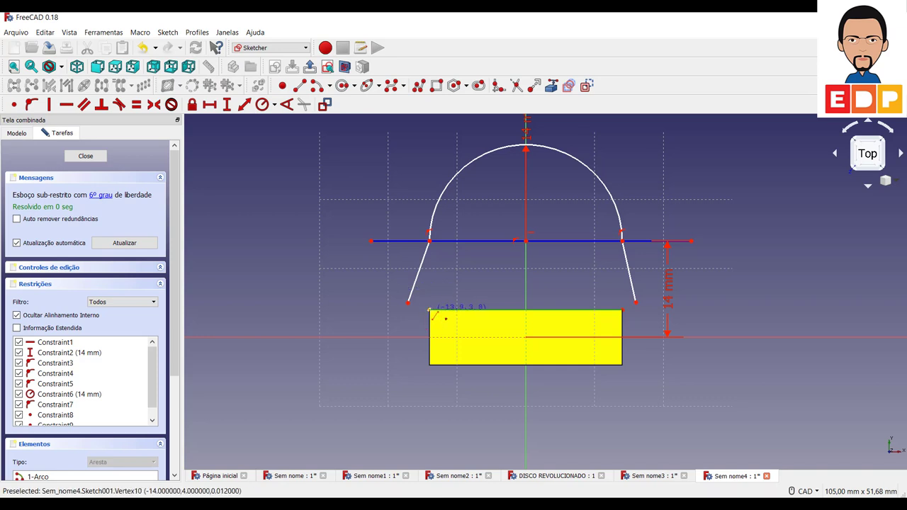
click(623, 310)
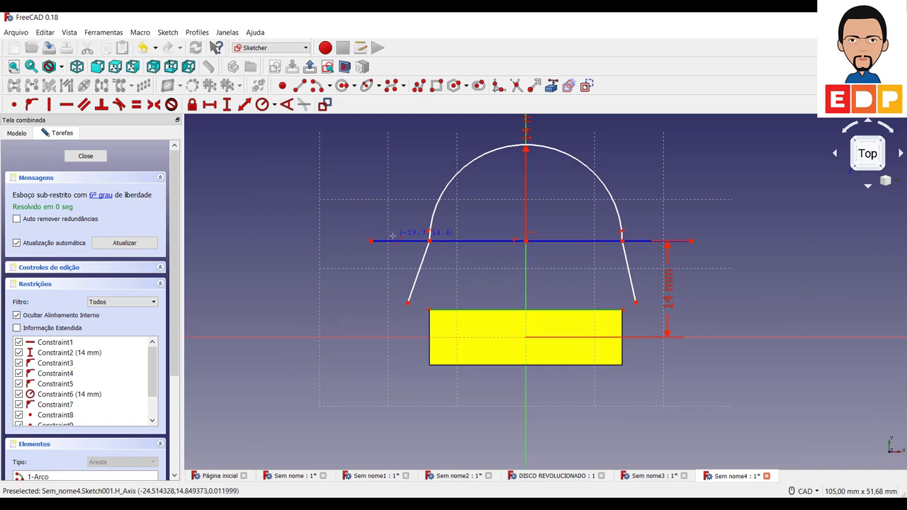
key(Escape)
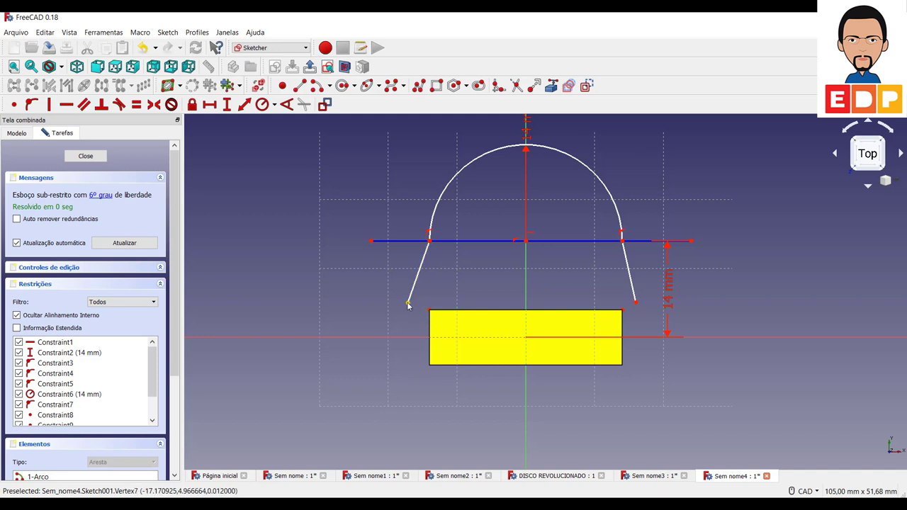
Step: Attach both legs' lower endpoints to the block's top corners with Point on Object
click(409, 305)
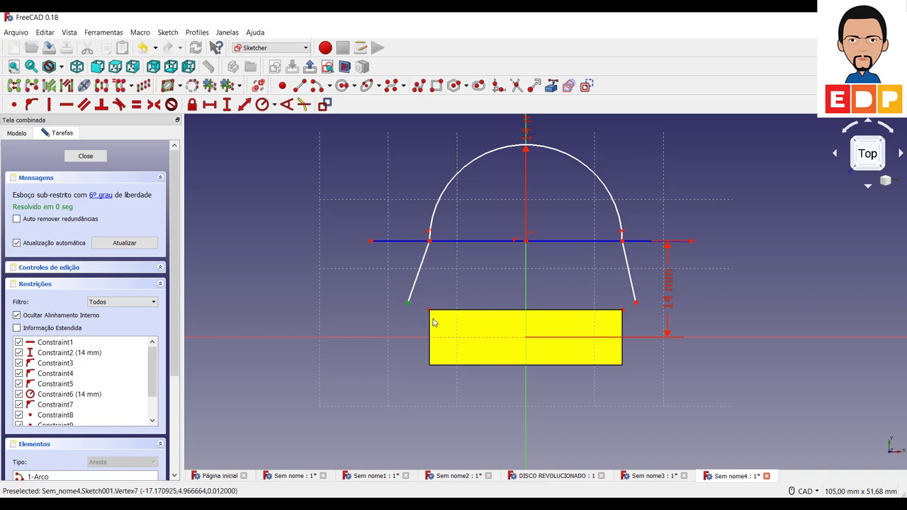
click(432, 313)
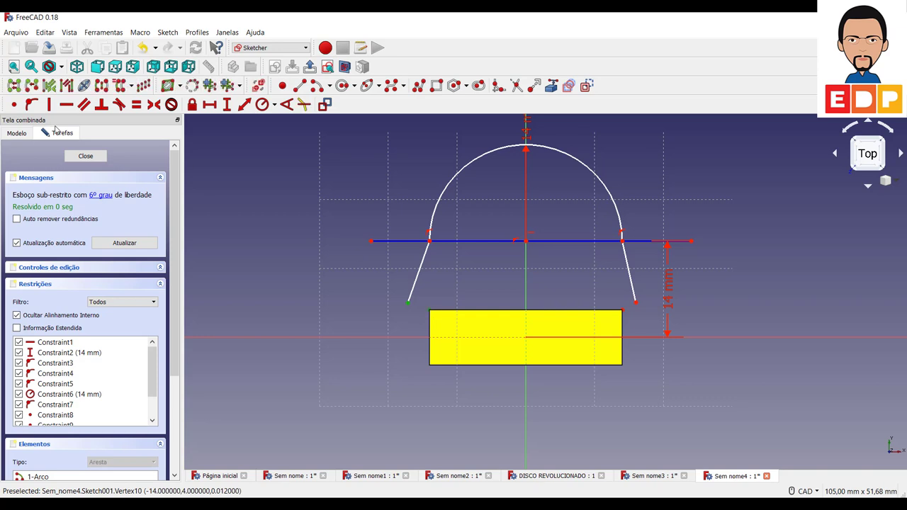
click(26, 106)
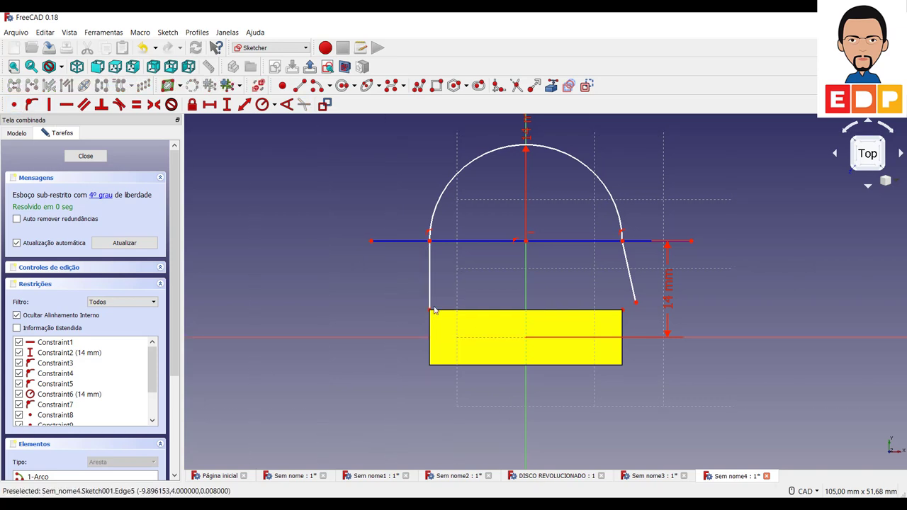
click(636, 304)
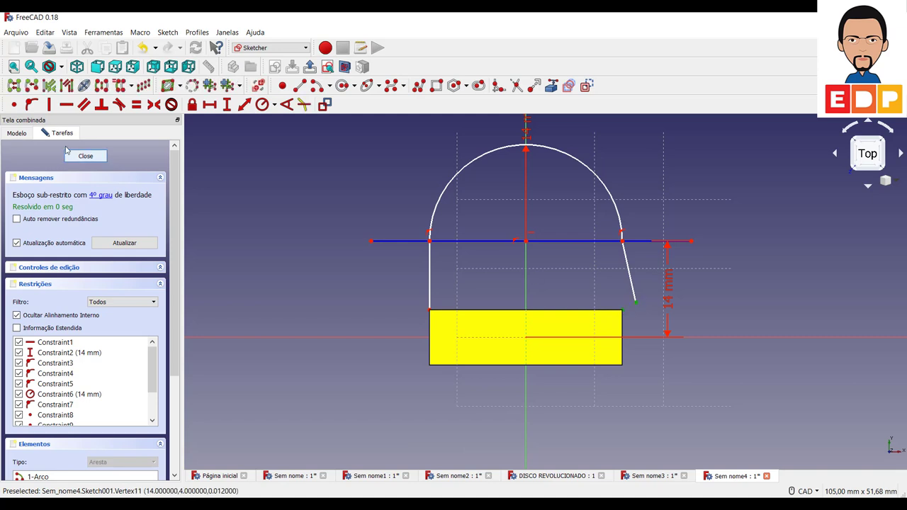
click(14, 104)
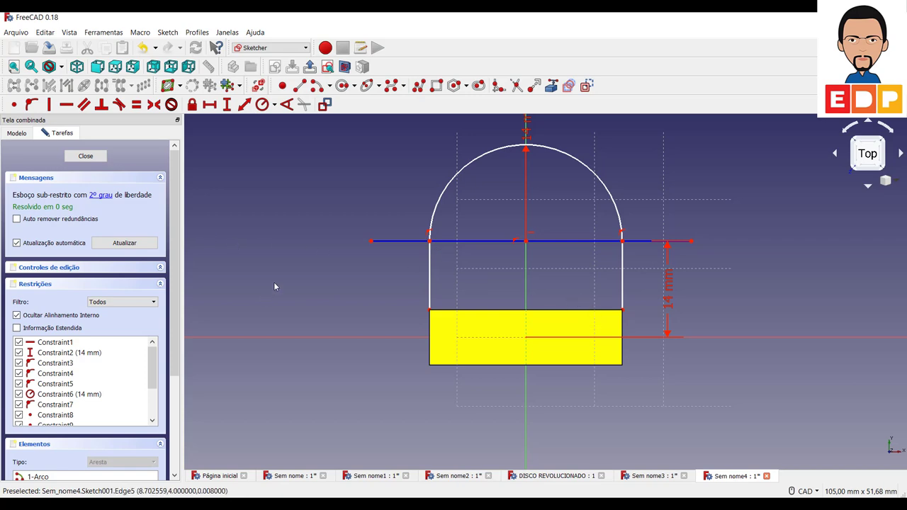
Step: Pad the arch sketch 8 mm symmetric to its plane as Pad001
click(85, 156)
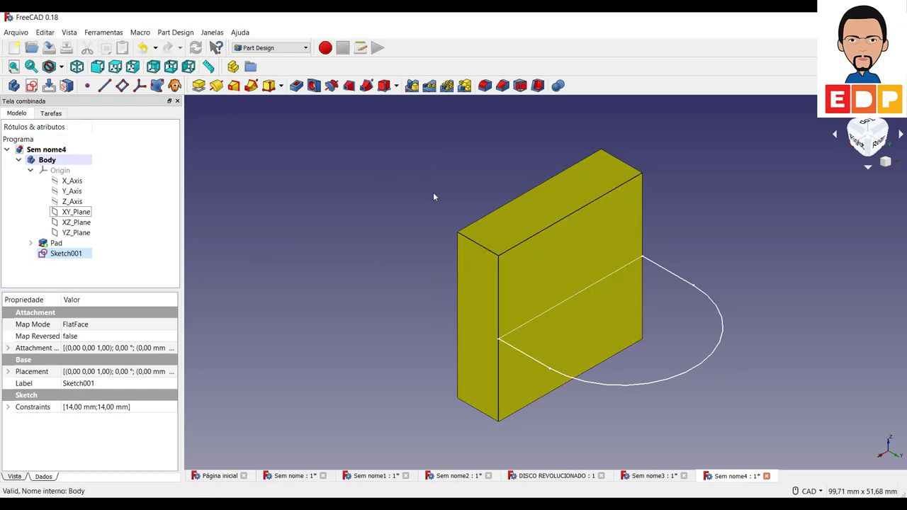
click(201, 89)
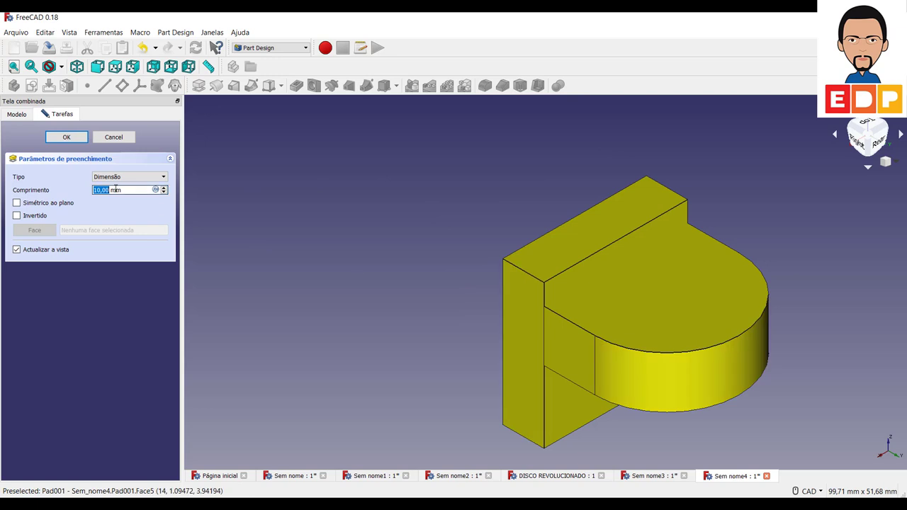
click(27, 202)
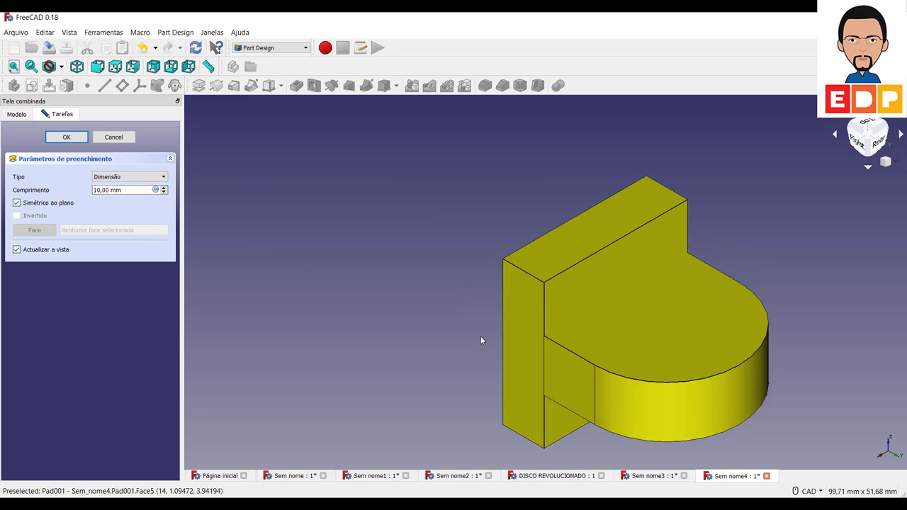
click(98, 190)
drag(109, 190, 71, 192)
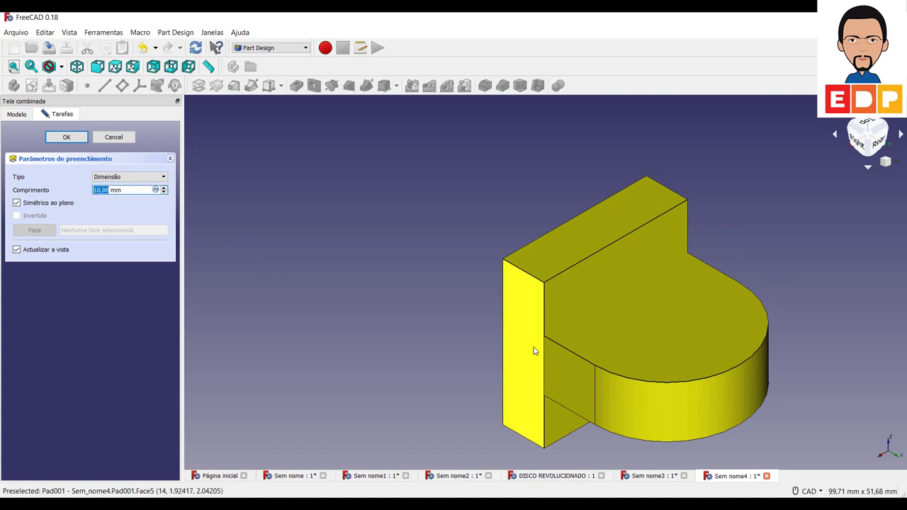
text(14)
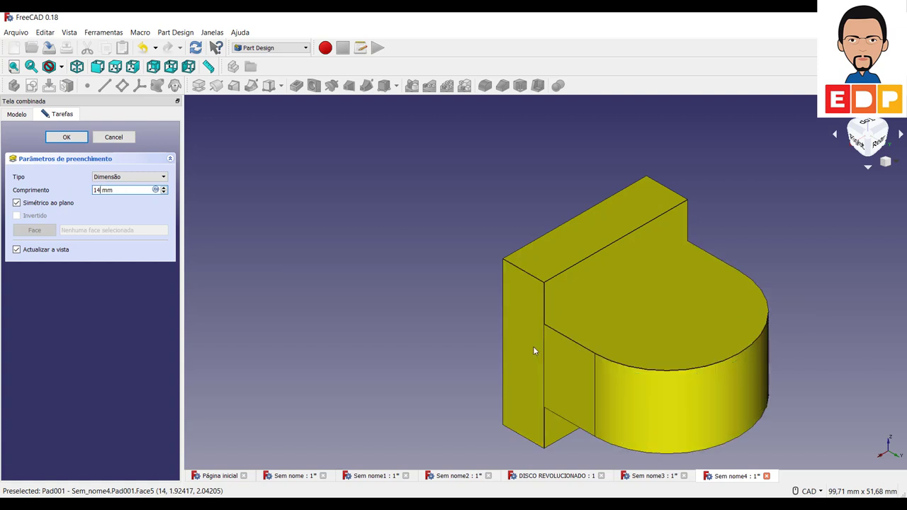
key(BackSpace)
key(BackSpace)
text(8)
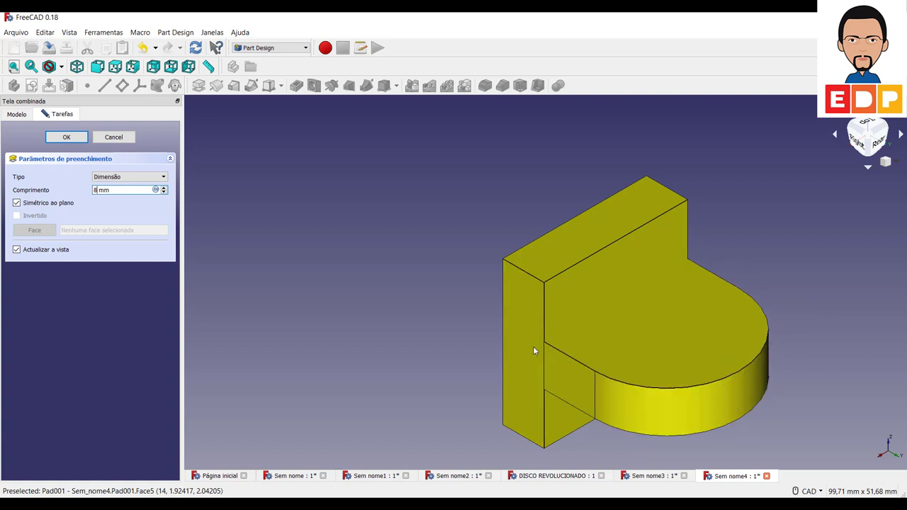
click(67, 136)
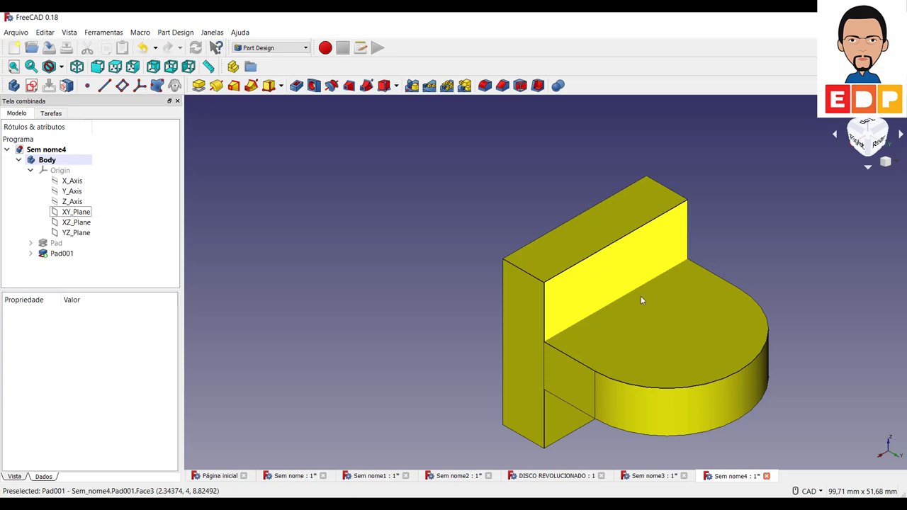
Step: Start a sketch on YZ_Plane and draw a half-circle arc centred on the horizontal axis
click(76, 232)
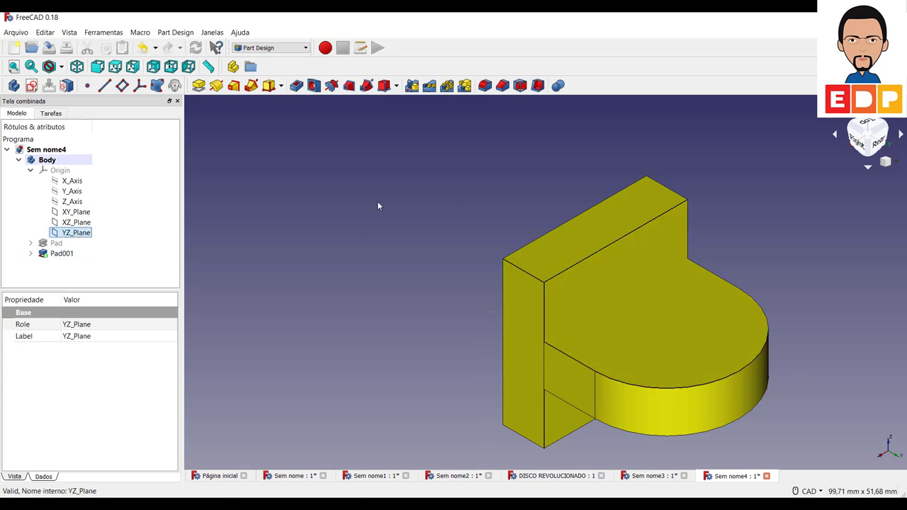
click(31, 85)
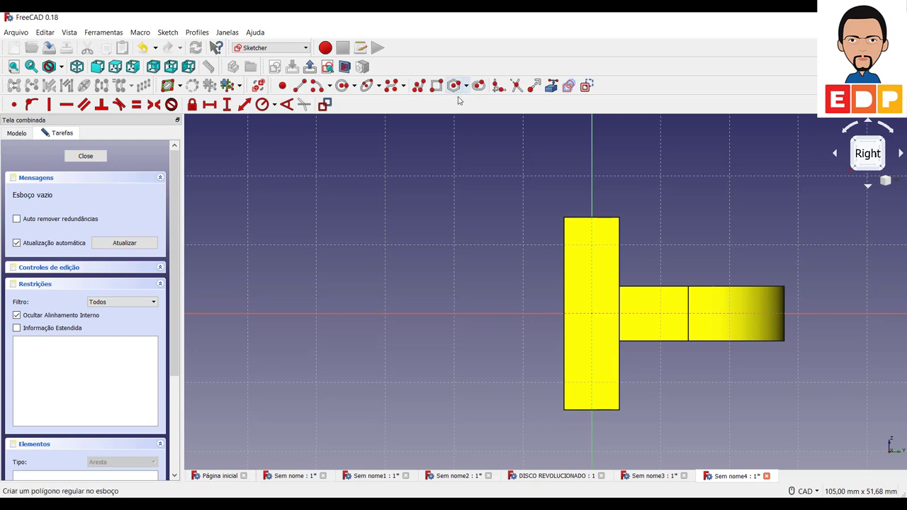
click(318, 87)
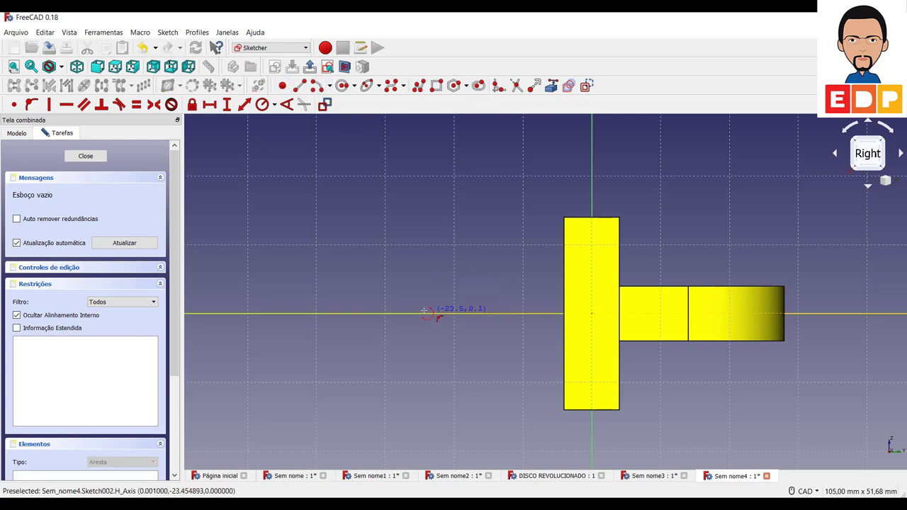
click(419, 309)
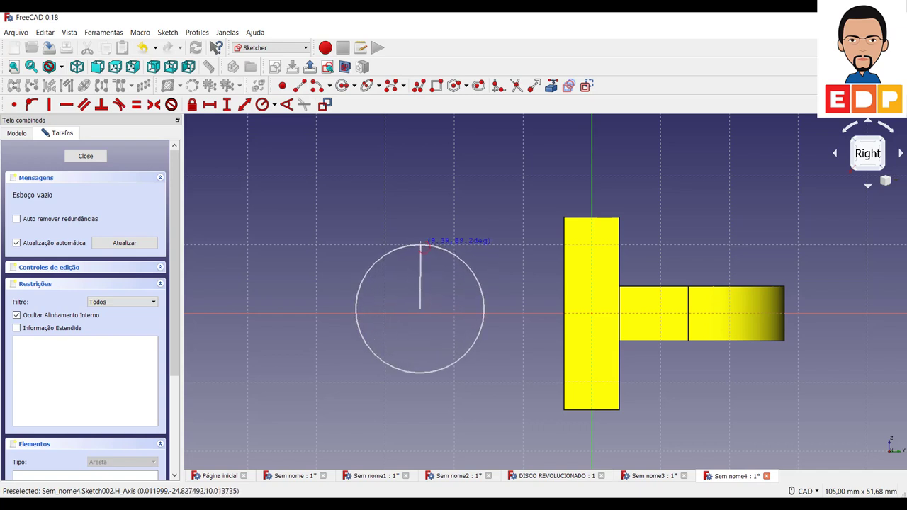
click(420, 246)
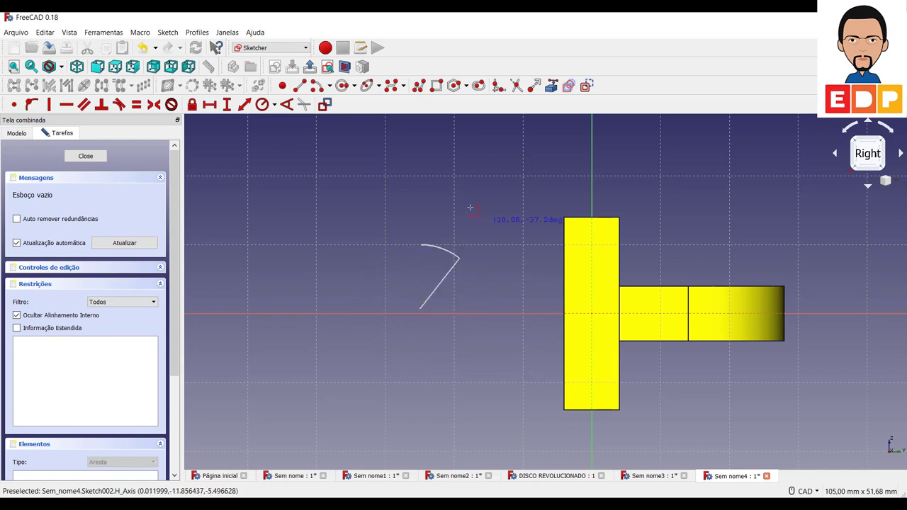
click(419, 409)
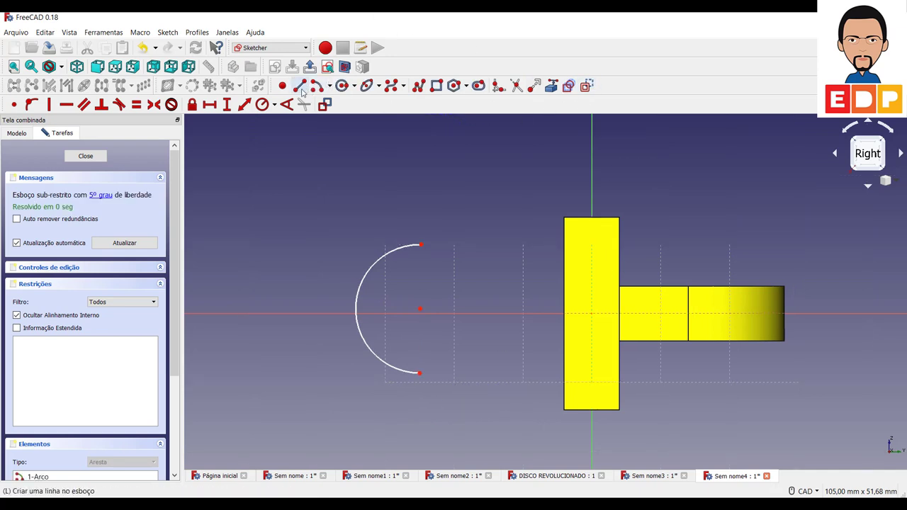
Step: Draw a vertical line across the arc's flat side
click(300, 85)
click(444, 214)
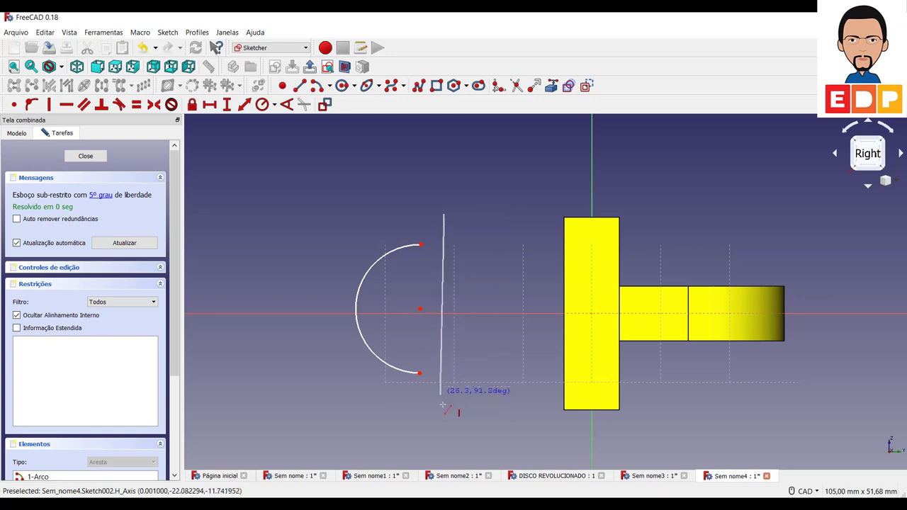
click(445, 419)
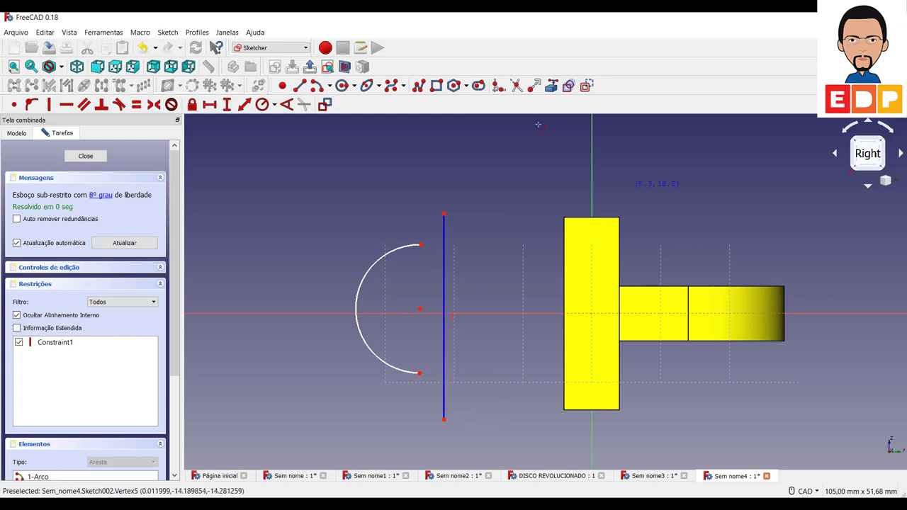
right_click(243, 128)
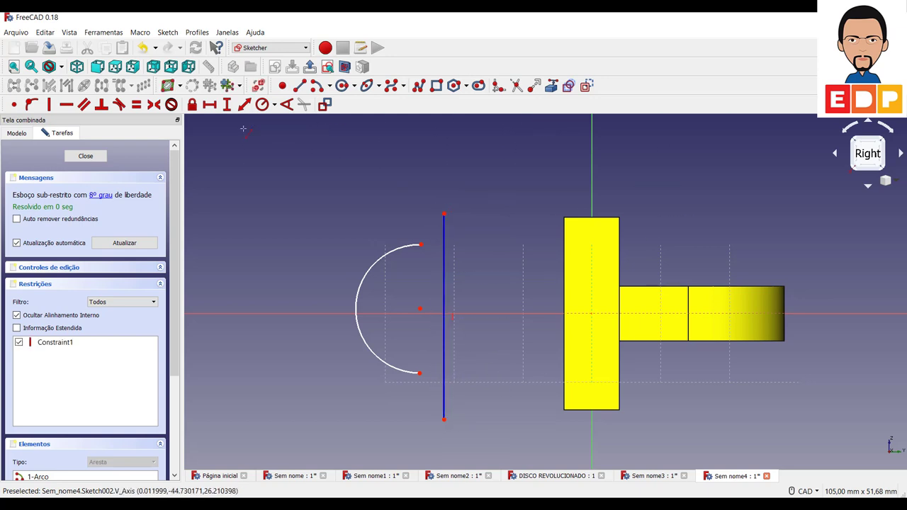
Step: Constrain the arc's top end, centre and lower end onto the line, then drag it toward the block
click(421, 246)
click(445, 253)
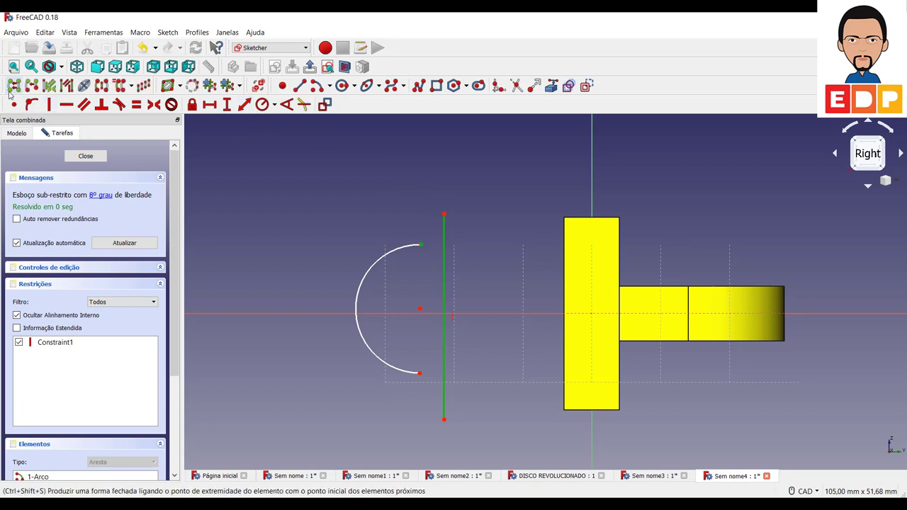
click(30, 104)
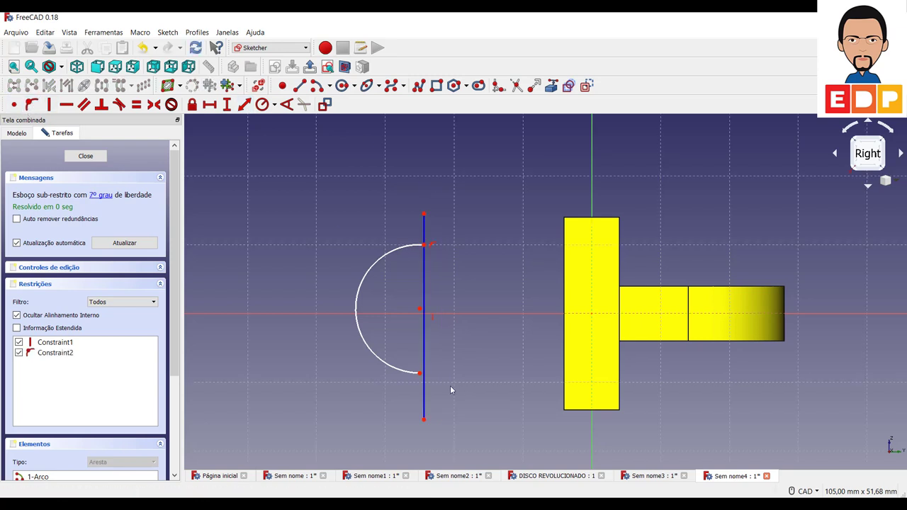
click(422, 309)
click(424, 309)
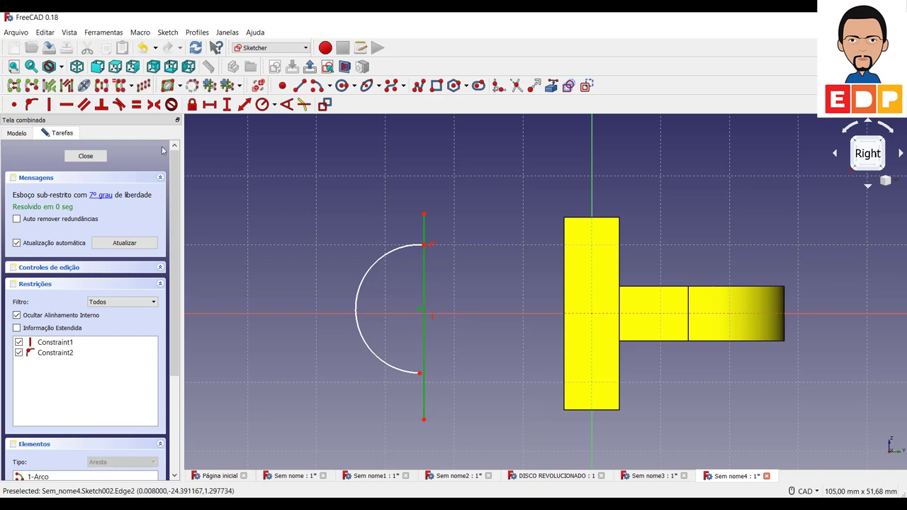
click(30, 104)
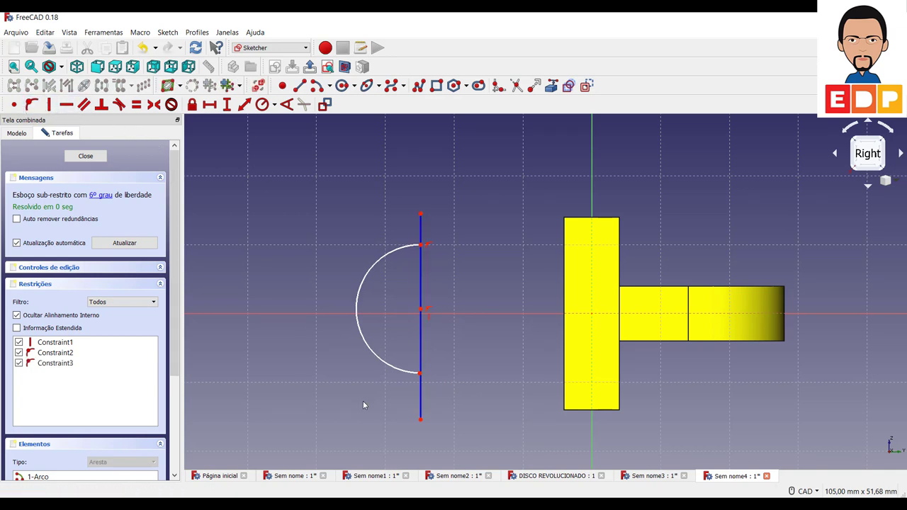
click(420, 373)
click(421, 411)
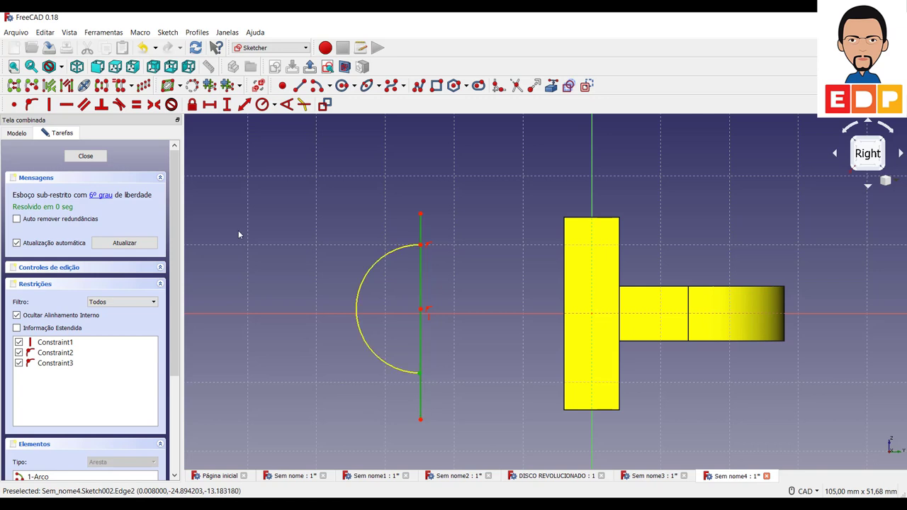
click(30, 104)
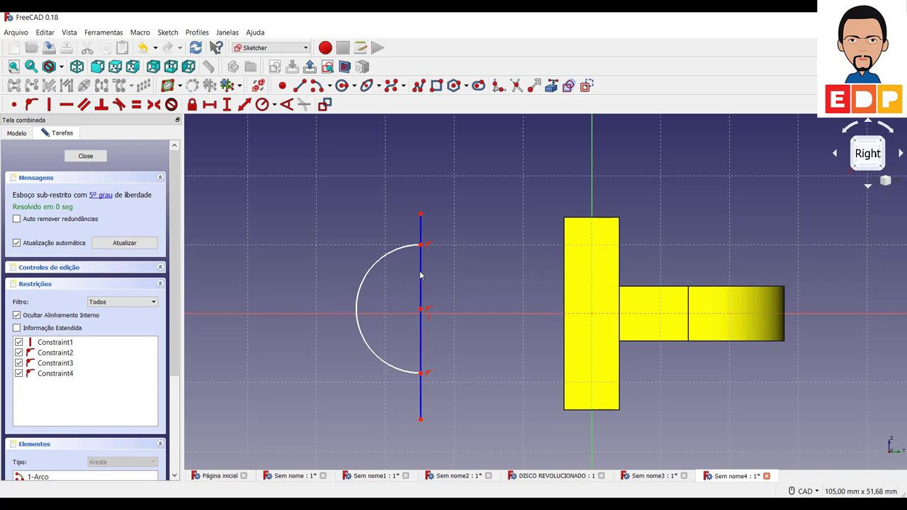
drag(420, 275, 467, 273)
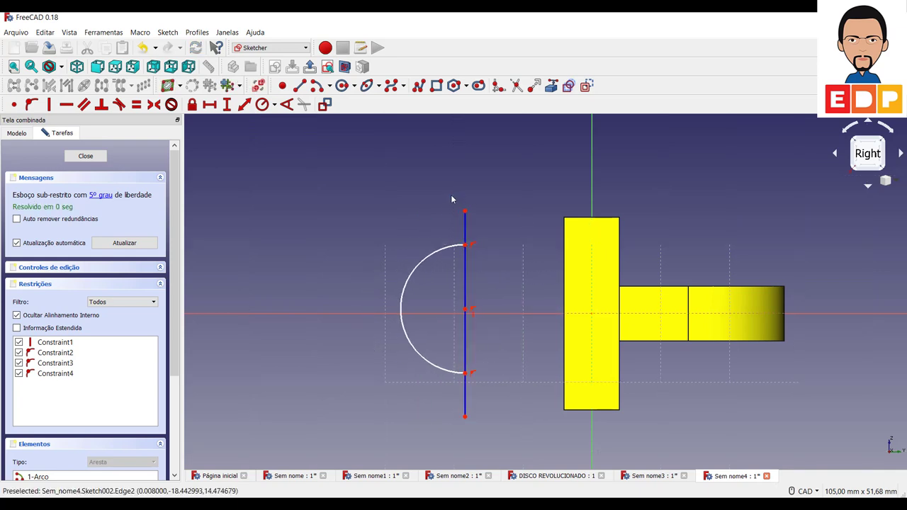
click(466, 211)
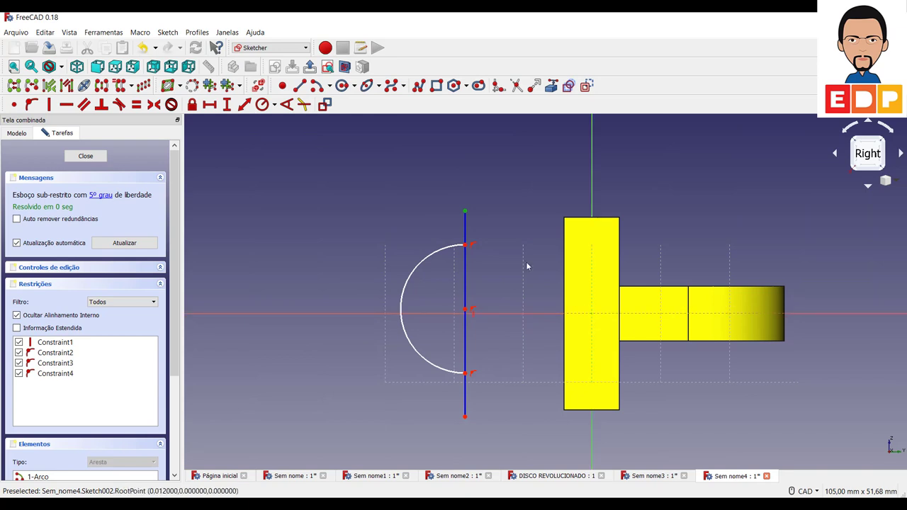
Step: Set the vertical line 14 mm horizontally from the vertical axis
click(210, 104)
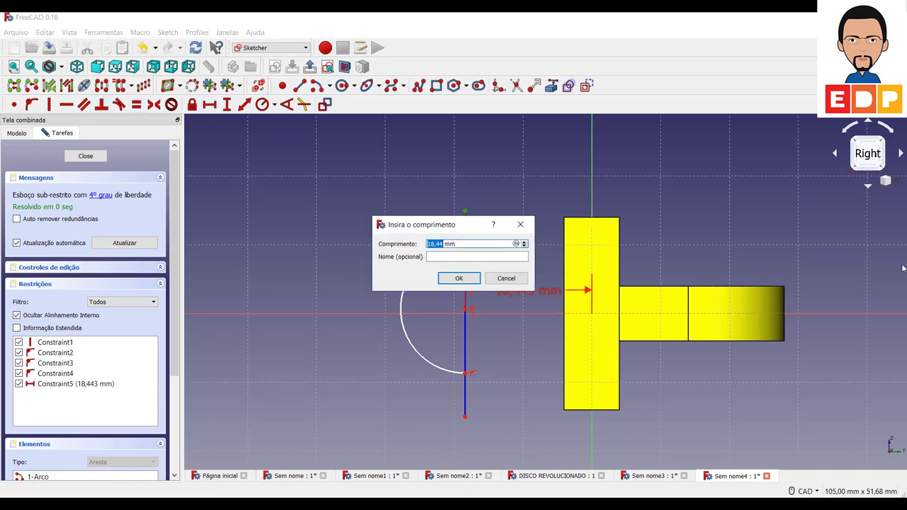
text(14)
key(Return)
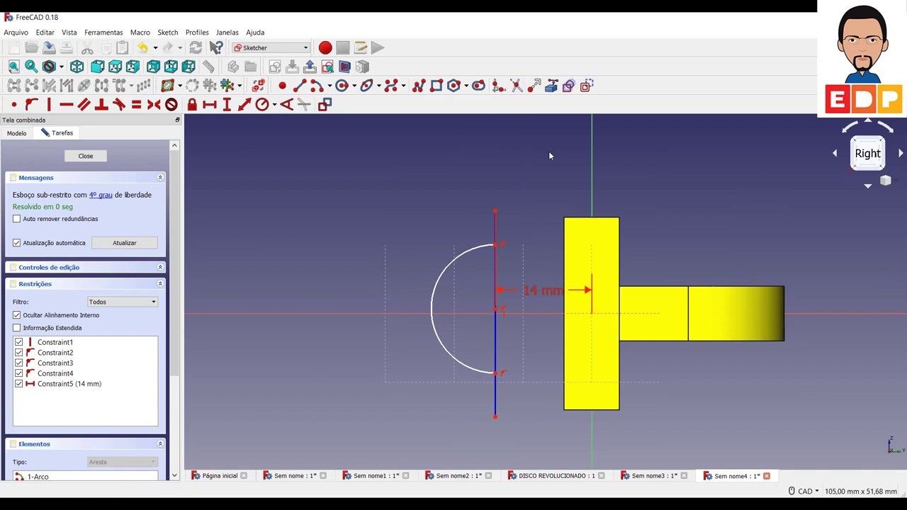
Step: Give the arc a 14 mm radius and put its centre on the horizontal axis
click(432, 306)
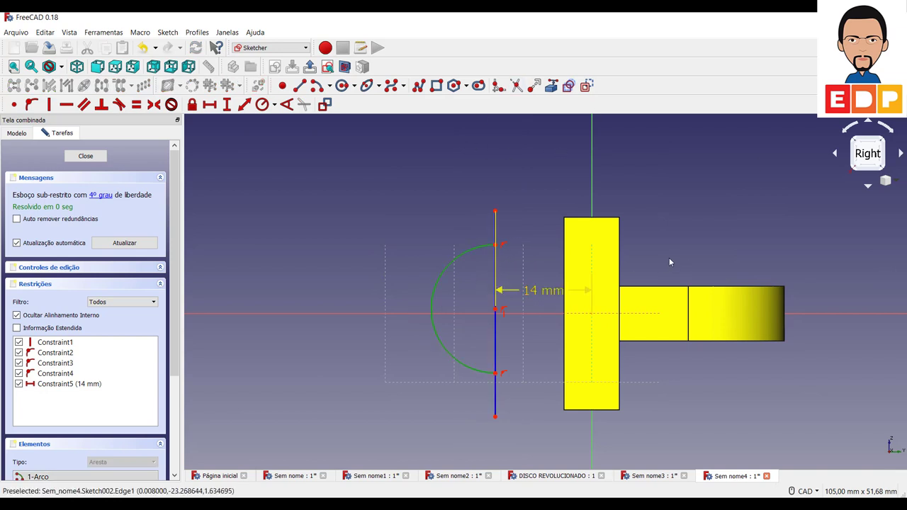
click(262, 105)
text(14)
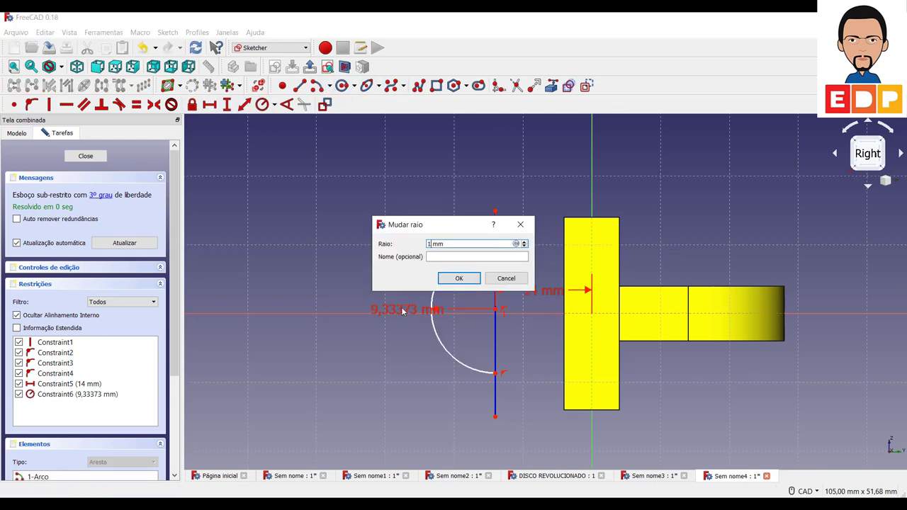
key(Return)
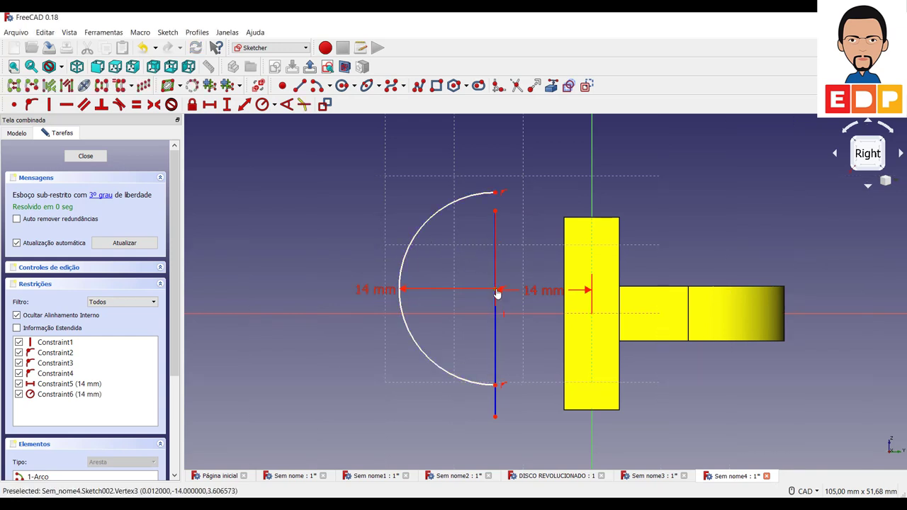
click(535, 314)
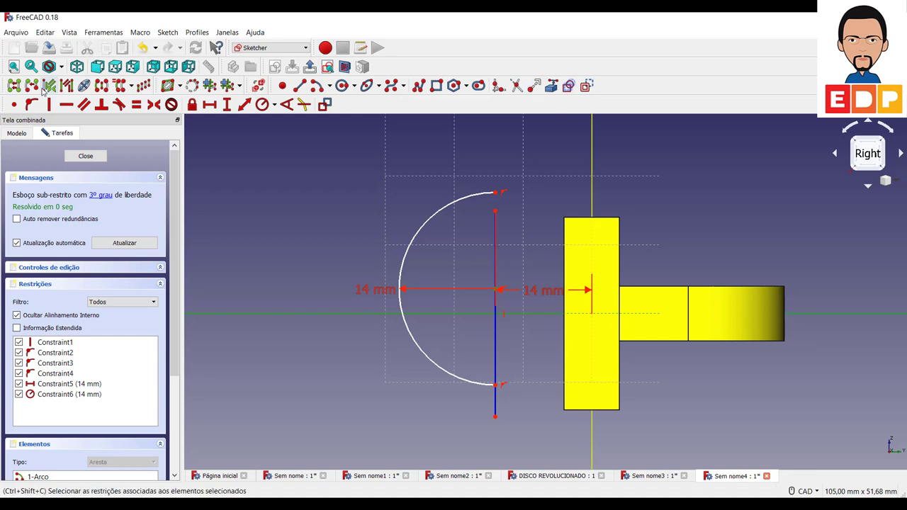
click(32, 105)
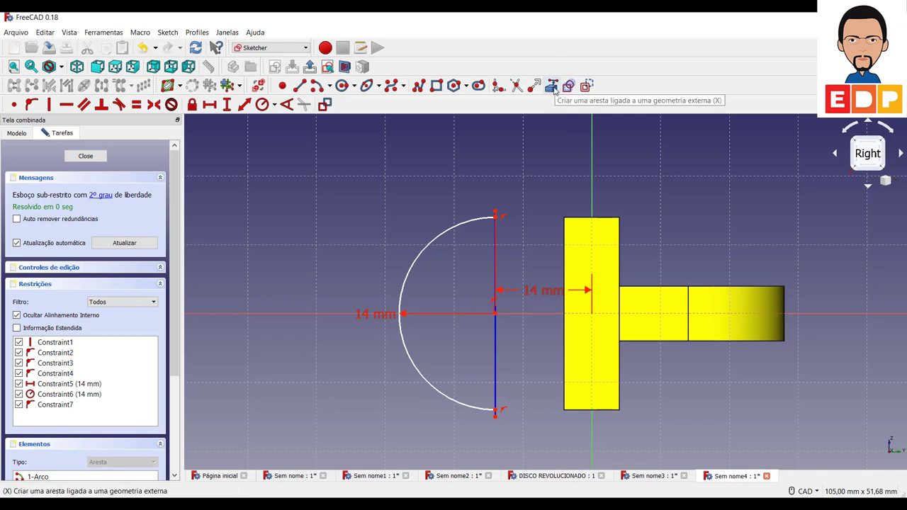
Step: Reference the block edge and draw lines from its top and bottom left corners toward the arc ends
click(553, 88)
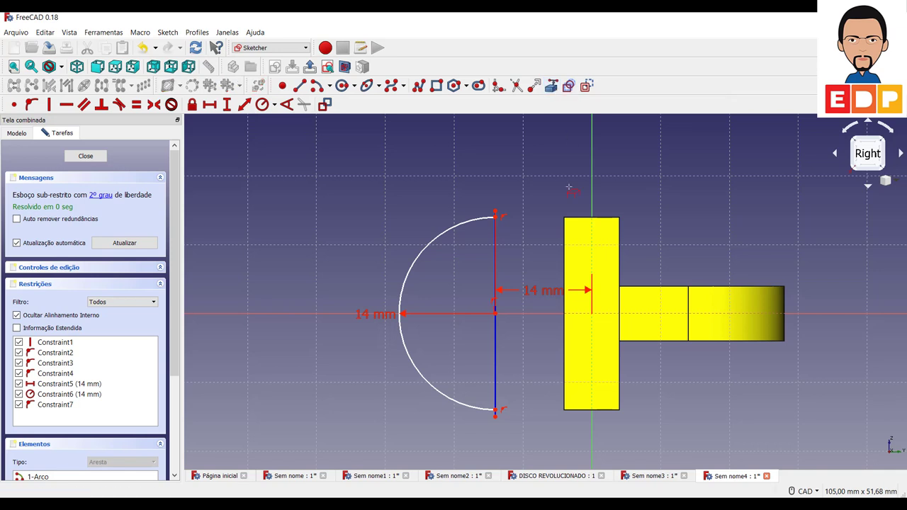
click(565, 222)
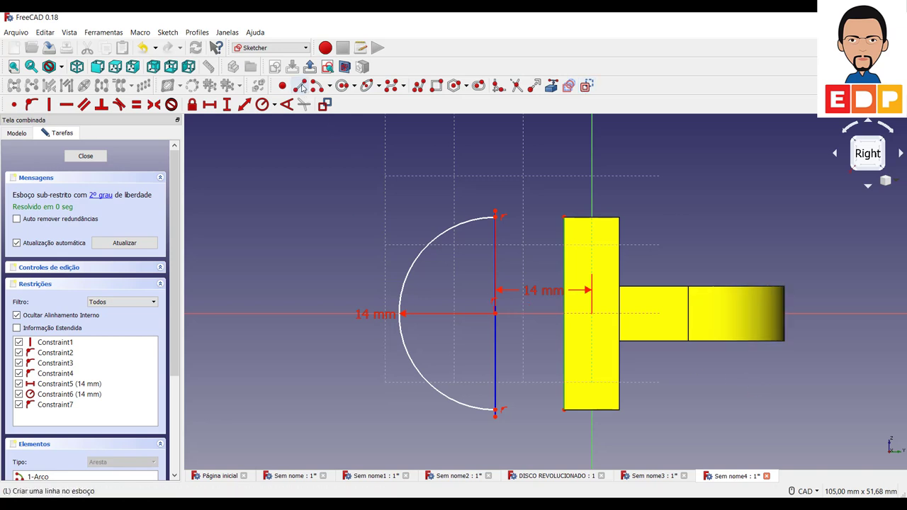
click(302, 86)
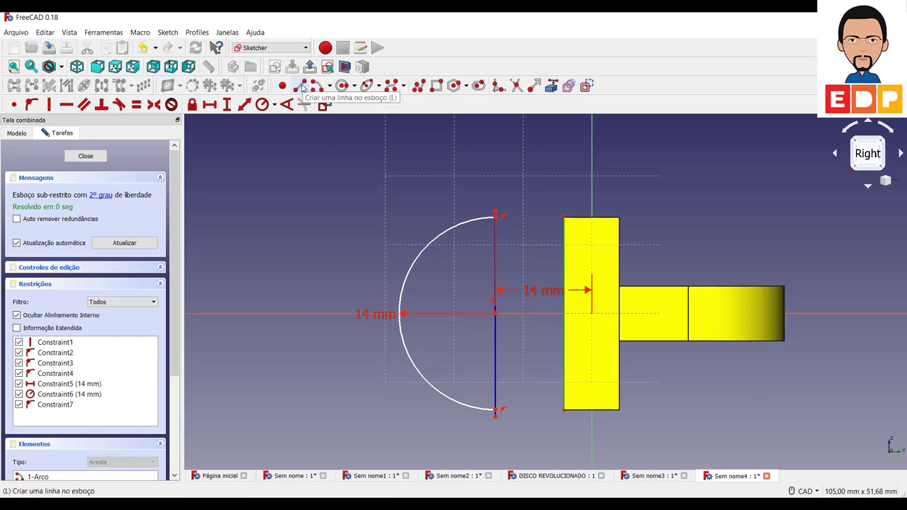
click(567, 216)
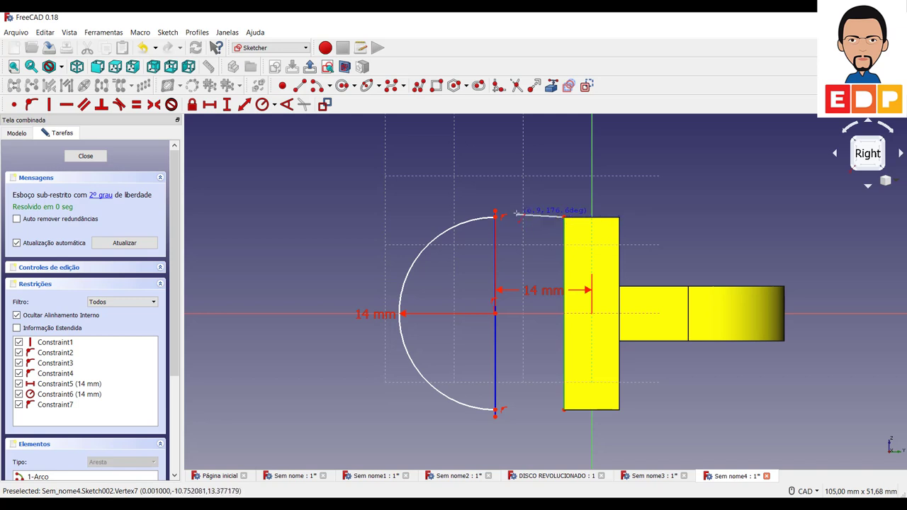
click(511, 206)
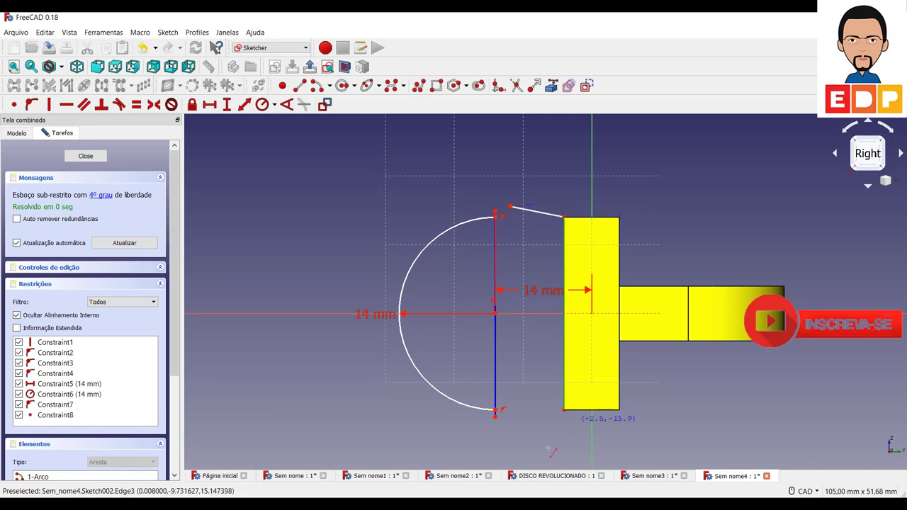
click(565, 410)
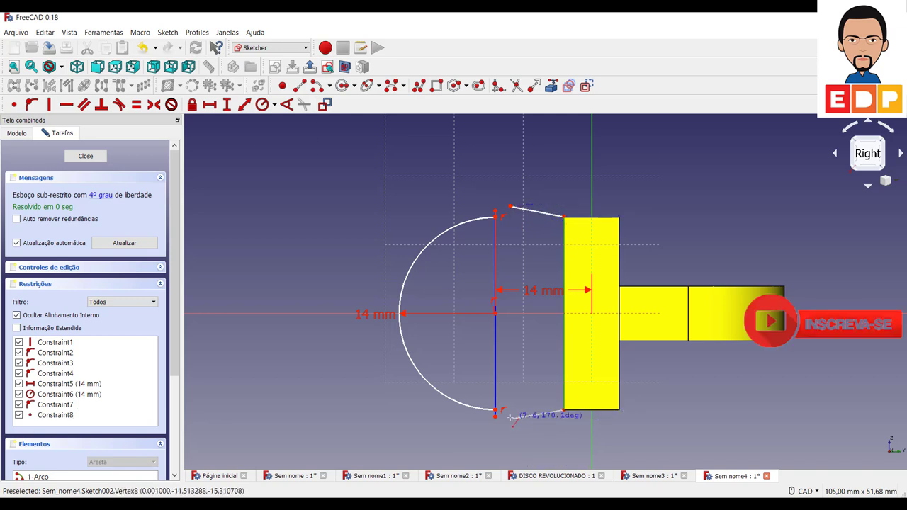
click(509, 418)
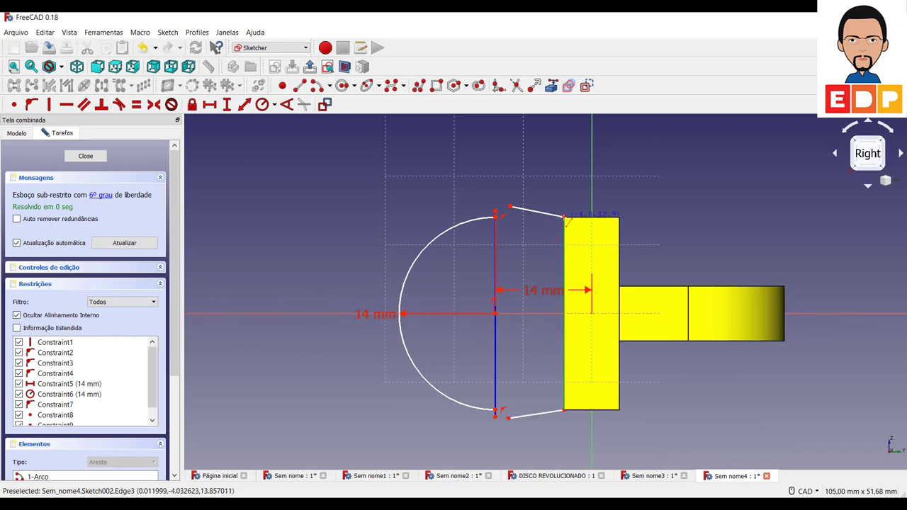
Step: Add a line along the block's left edge and pick the upper line's end with the arc top
click(565, 219)
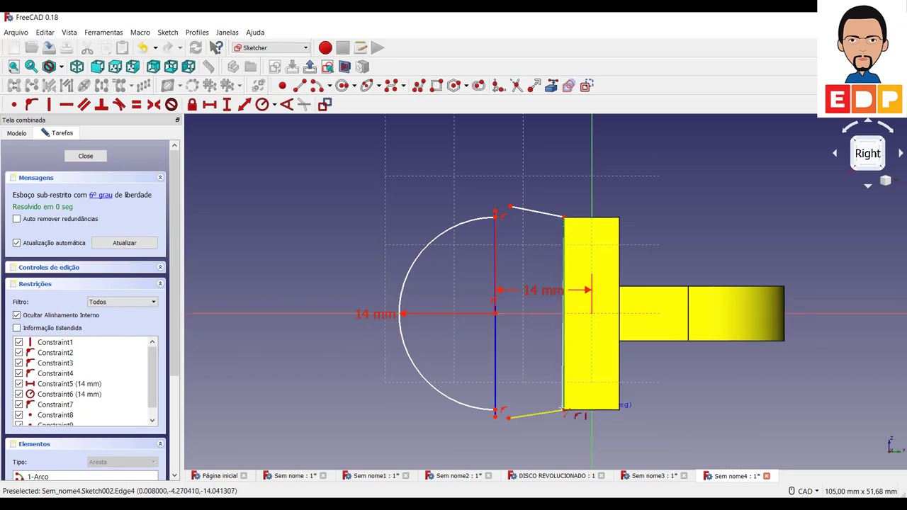
click(565, 410)
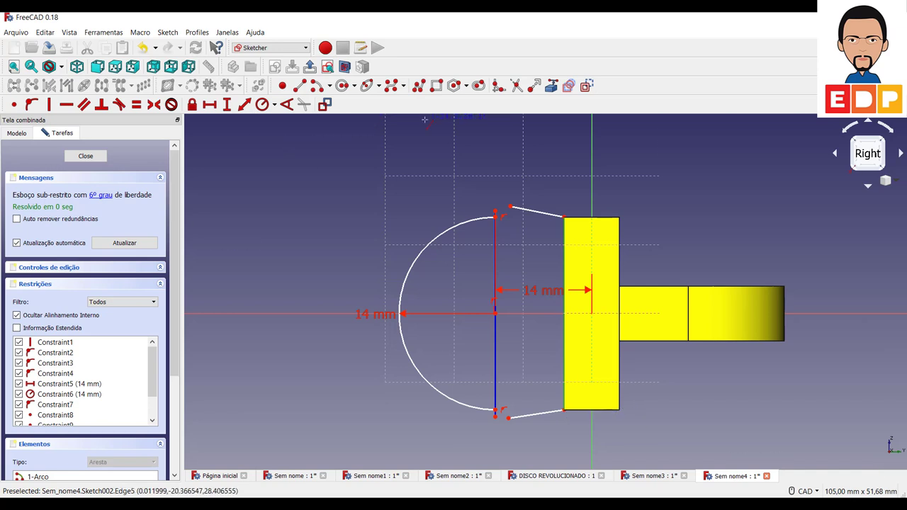
key(Escape)
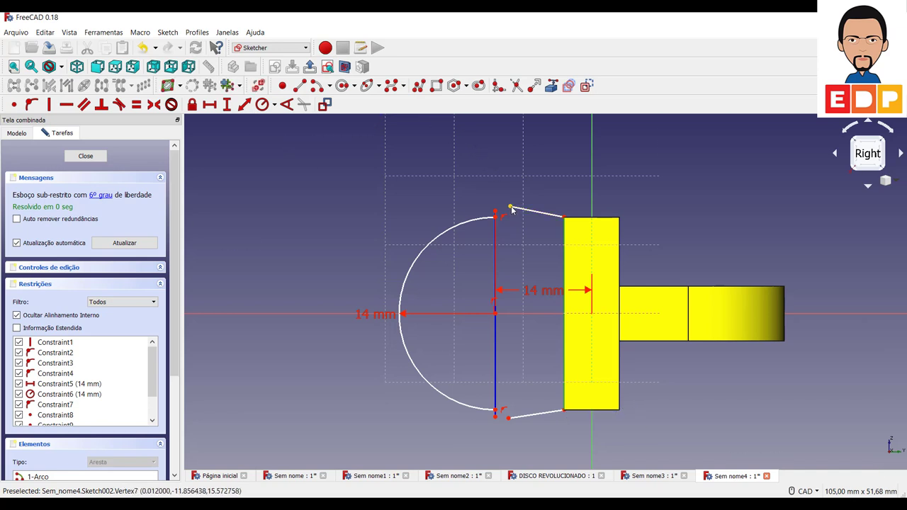
click(511, 208)
click(497, 220)
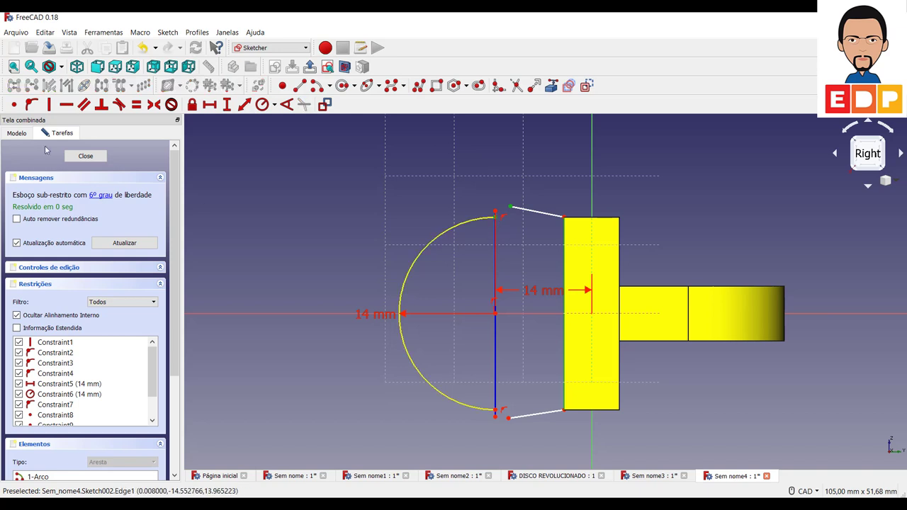
Step: Make the upper line tangent to the arc, replacing a mistaken coincident constraint
click(16, 105)
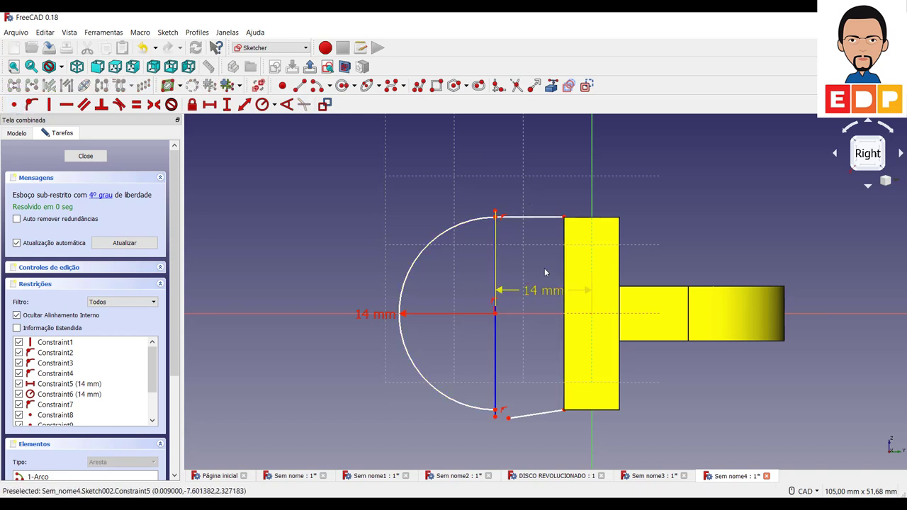
key(ctrl+z)
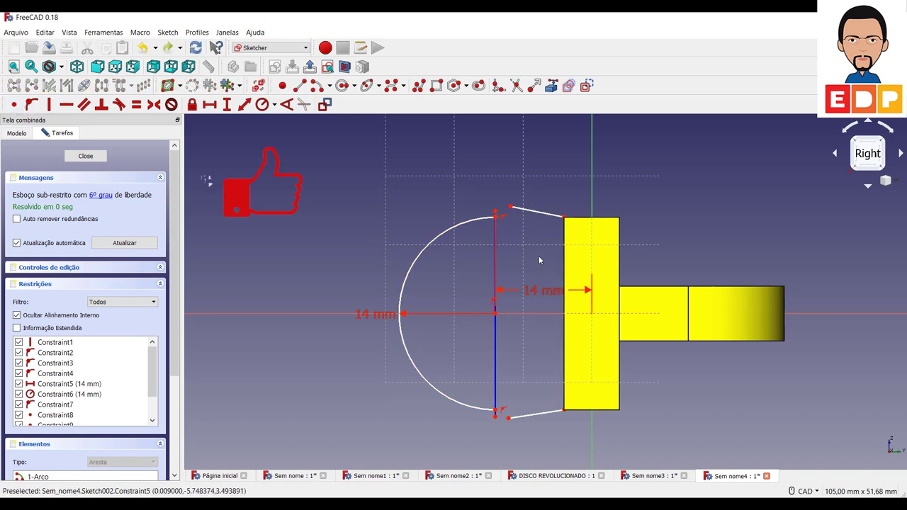
click(511, 207)
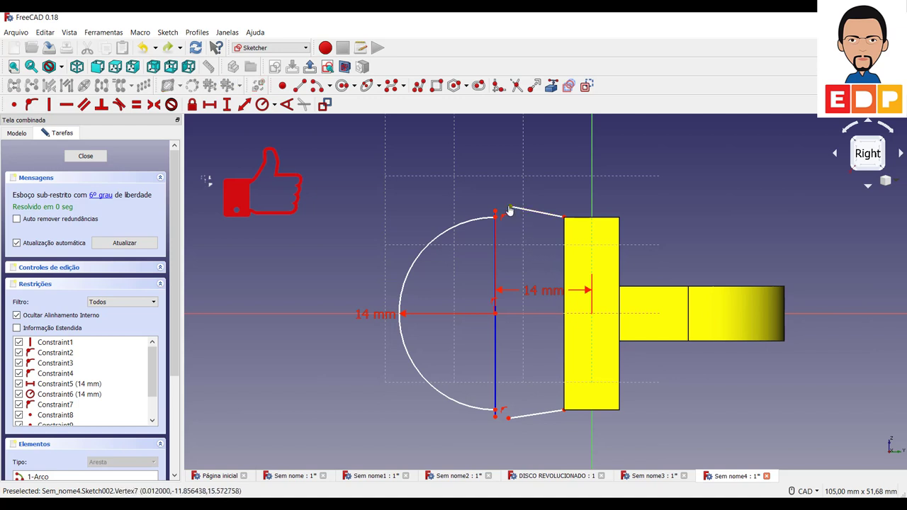
click(464, 229)
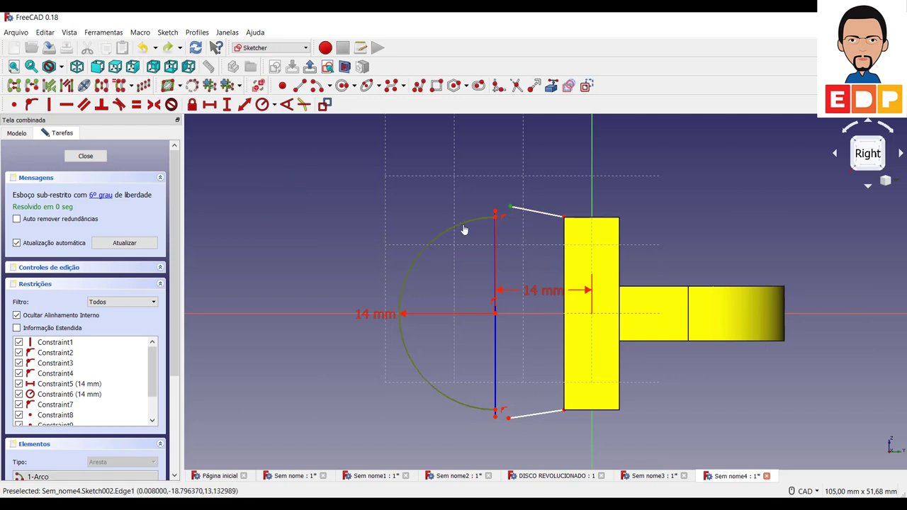
click(118, 105)
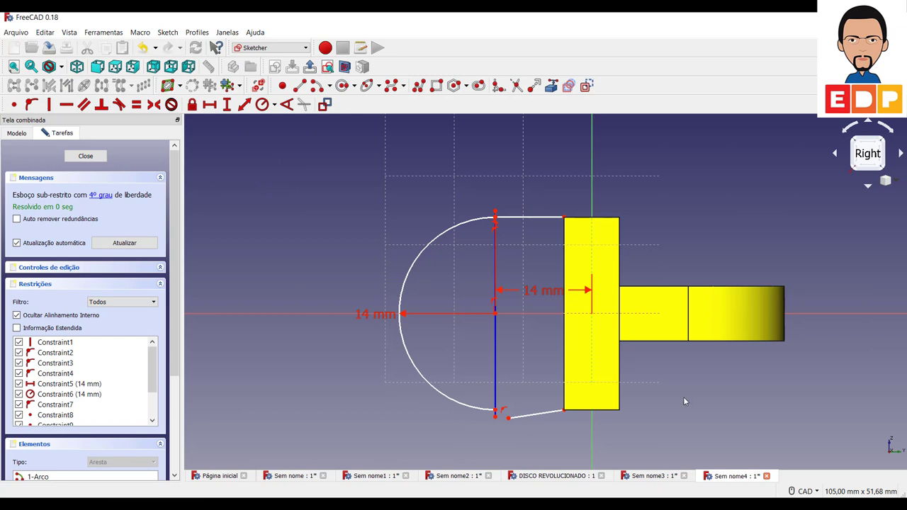
Step: Attach the lower line's loose end to the arc's lower end so the edge runs horizontal
click(509, 418)
click(494, 414)
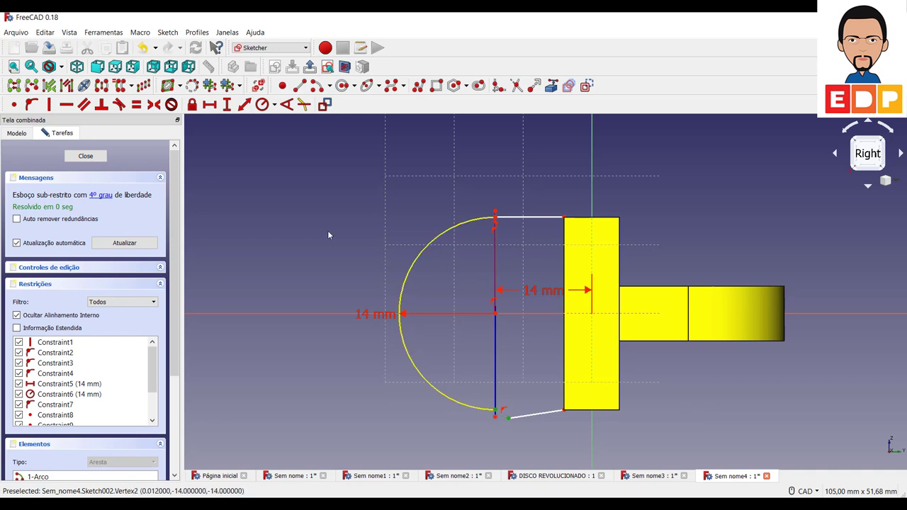
click(12, 105)
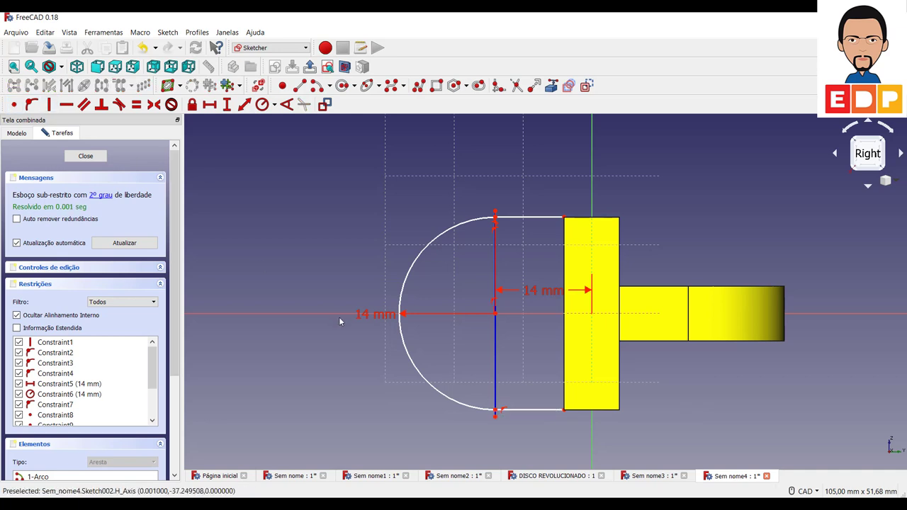
key(ctrl+z)
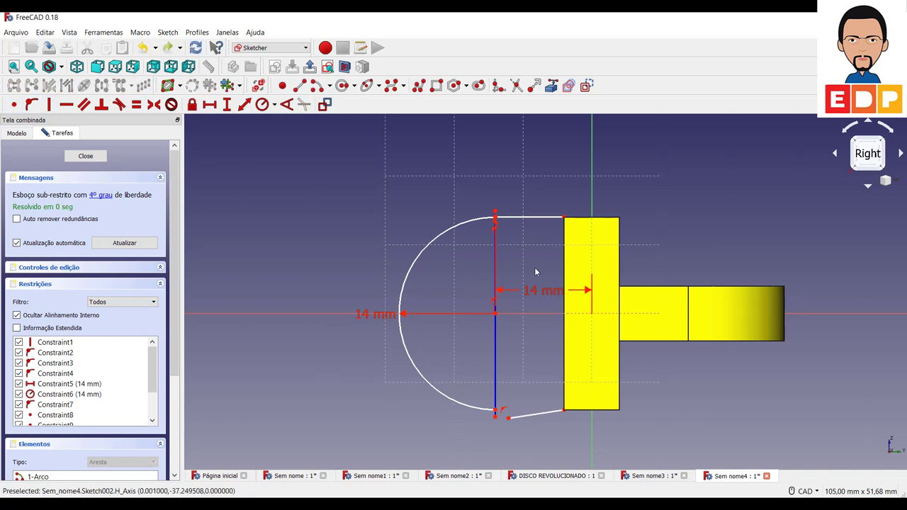
click(507, 419)
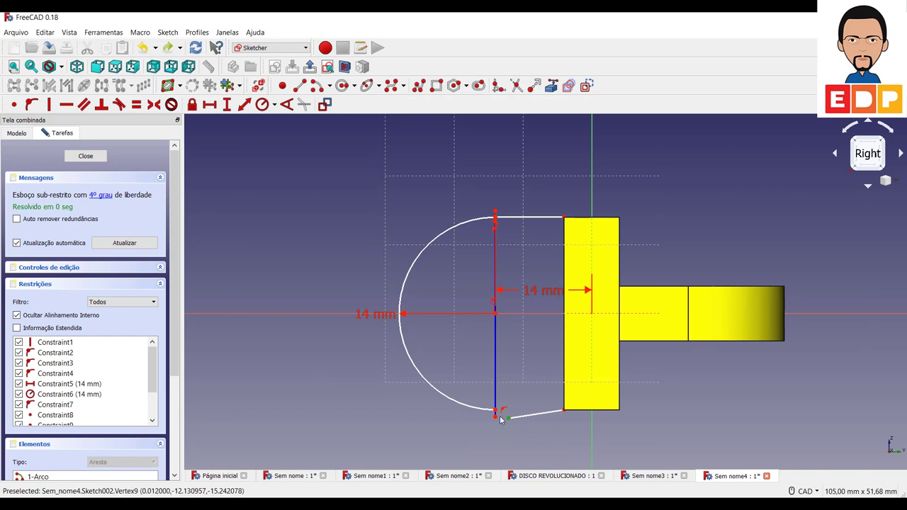
click(459, 409)
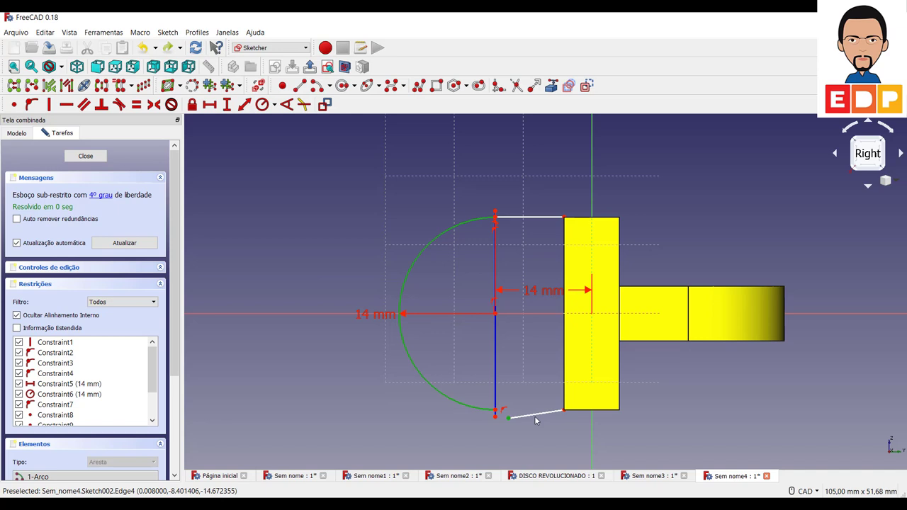
click(137, 105)
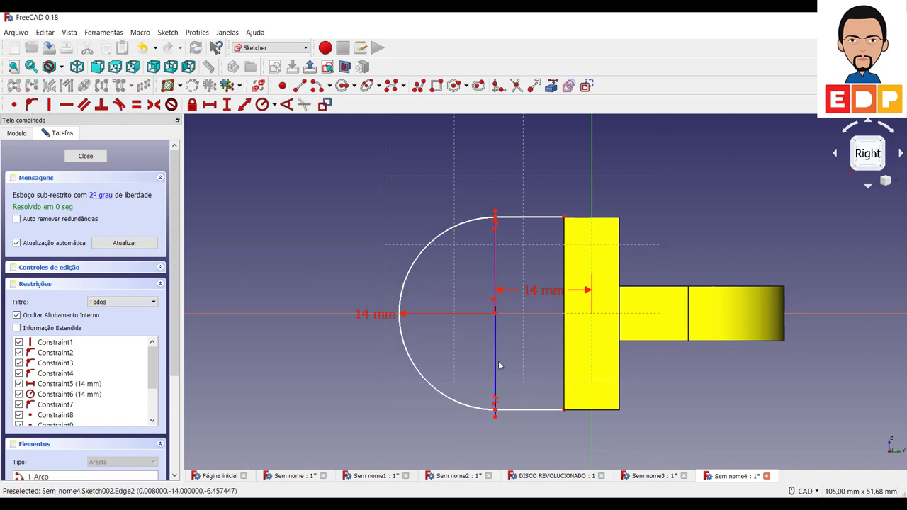
scroll(524, 367, up, 2)
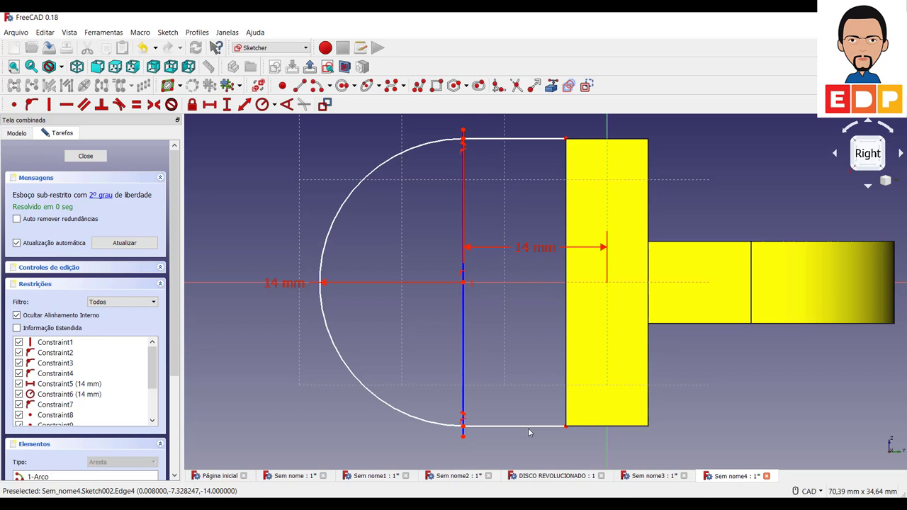
click(78, 156)
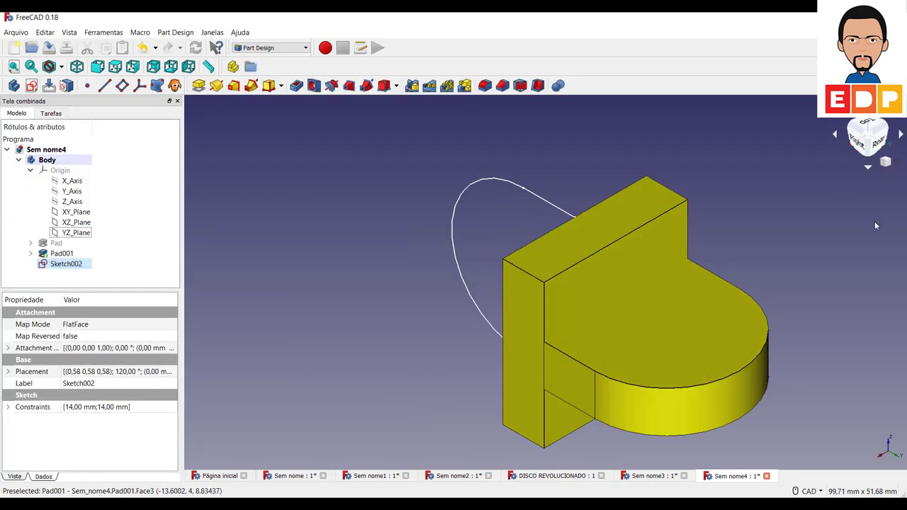
click(859, 141)
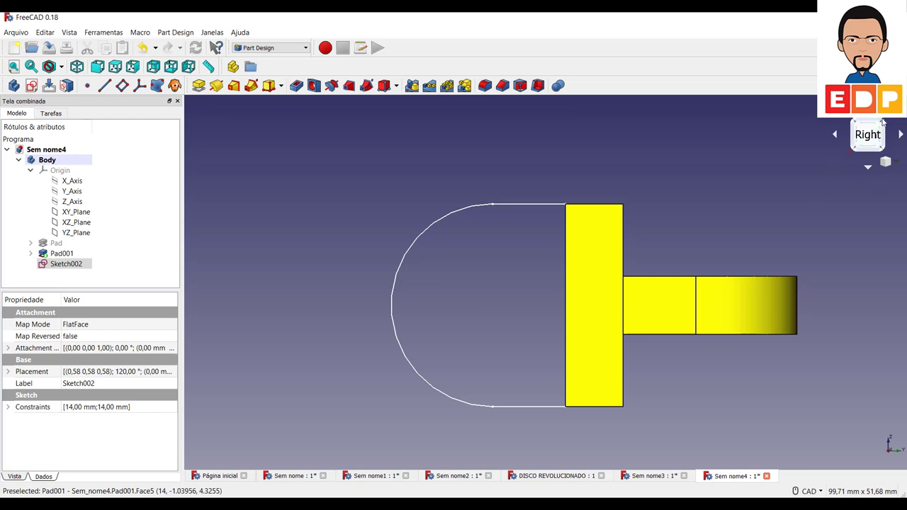
click(887, 119)
double_click(64, 264)
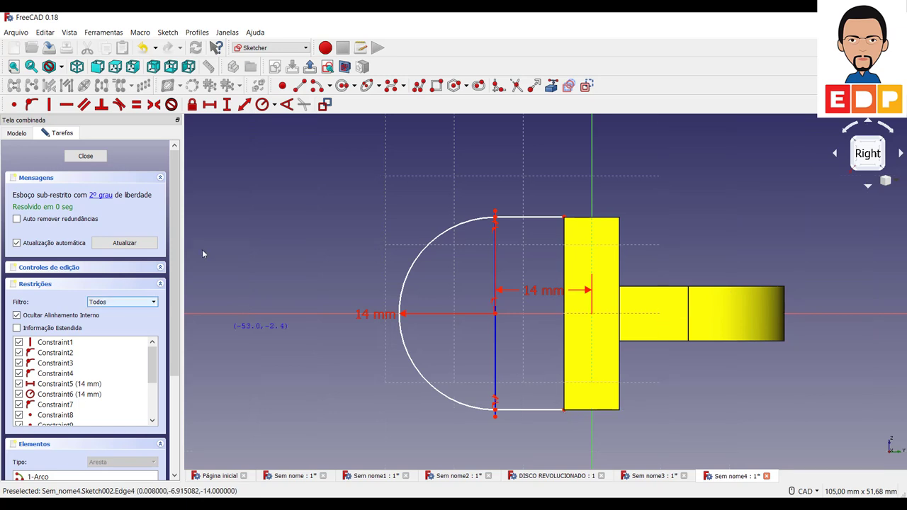
middle_drag(545, 234, 564, 236)
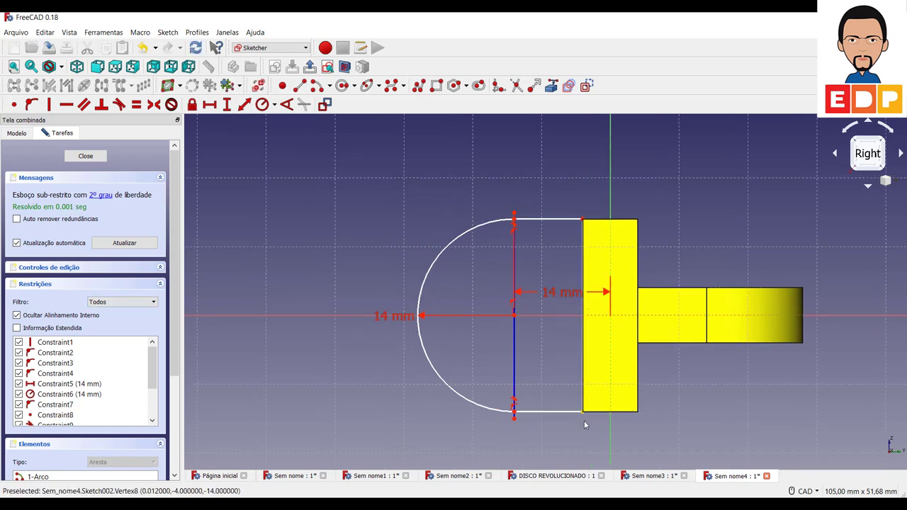
Step: Pad Sketch002 8 mm symmetric to its plane as Pad002
click(86, 157)
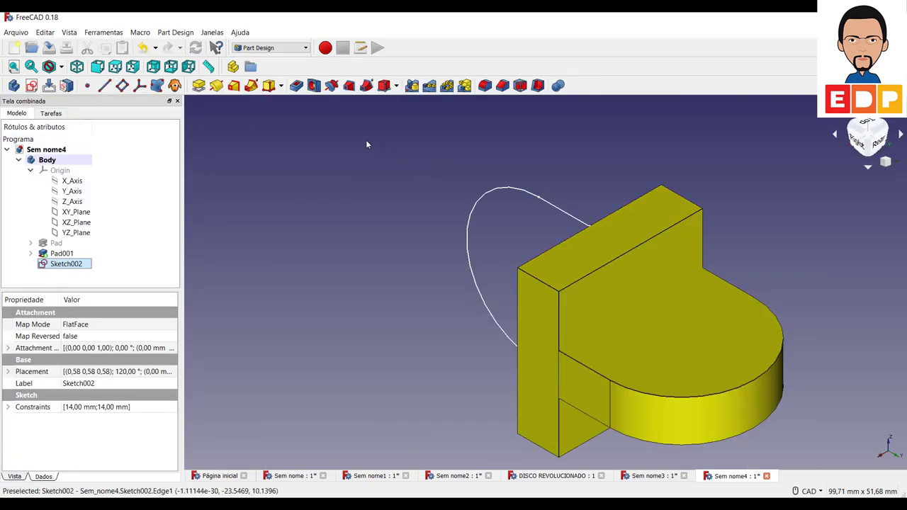
click(198, 85)
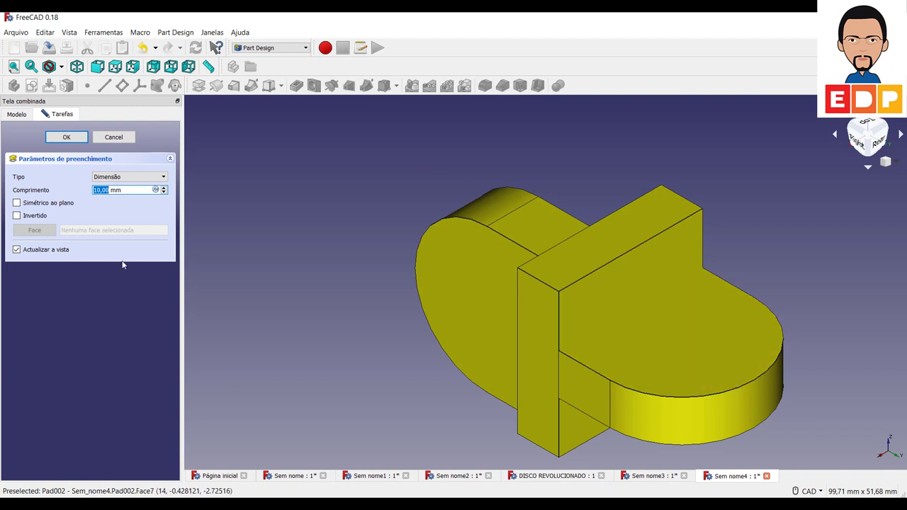
click(17, 204)
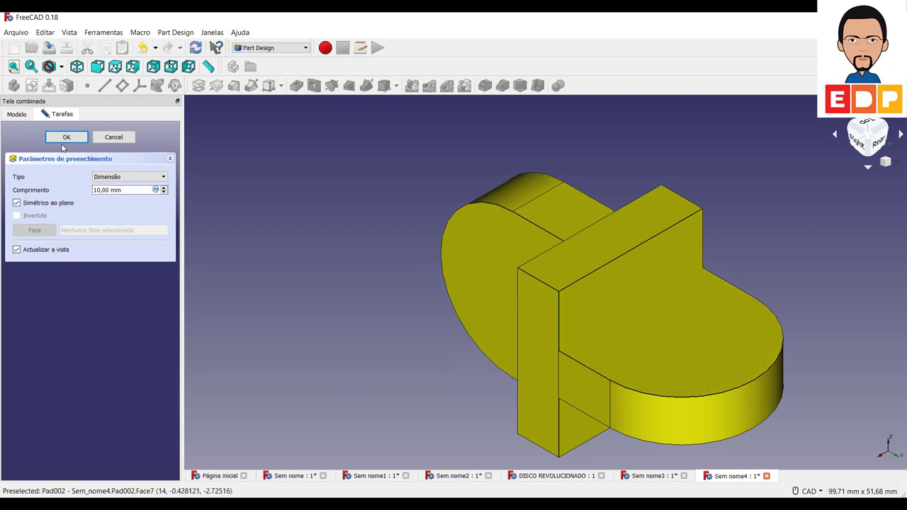
double_click(110, 190)
text(8)
click(68, 137)
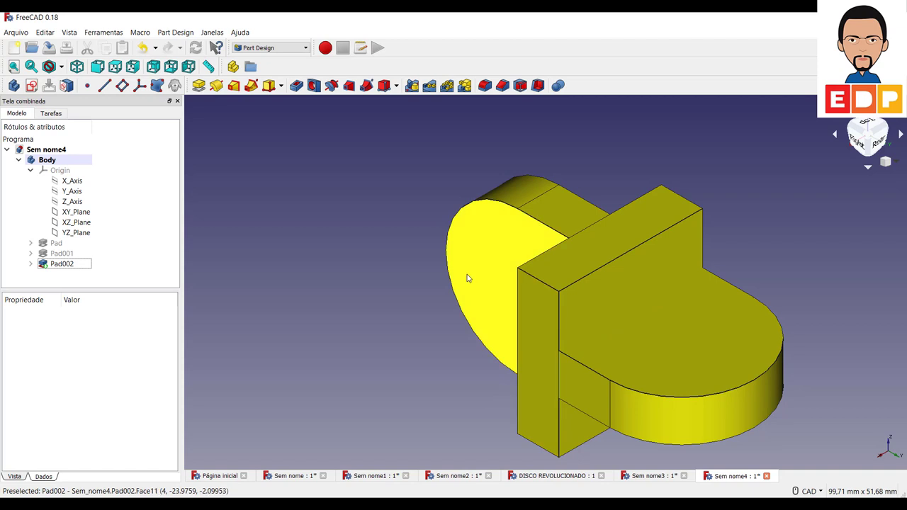
Step: Select the flat top face of the rounded tab
click(709, 360)
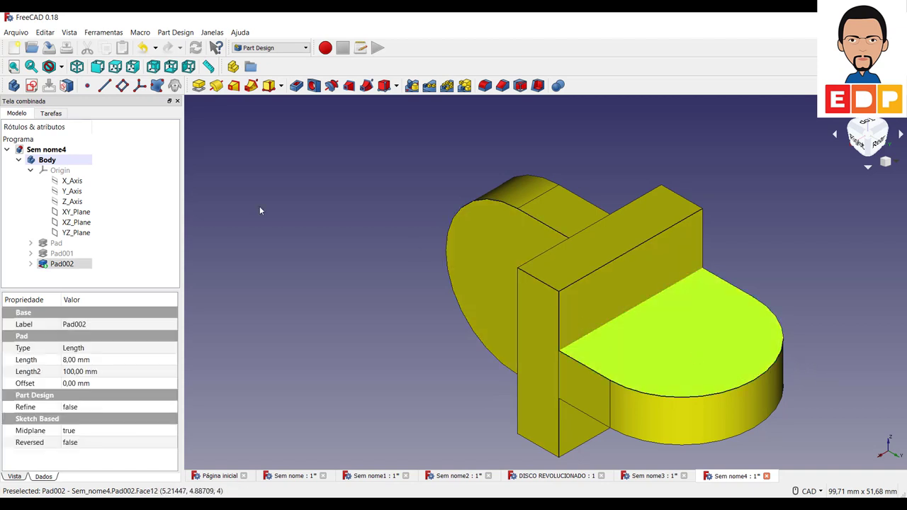
click(826, 270)
click(723, 338)
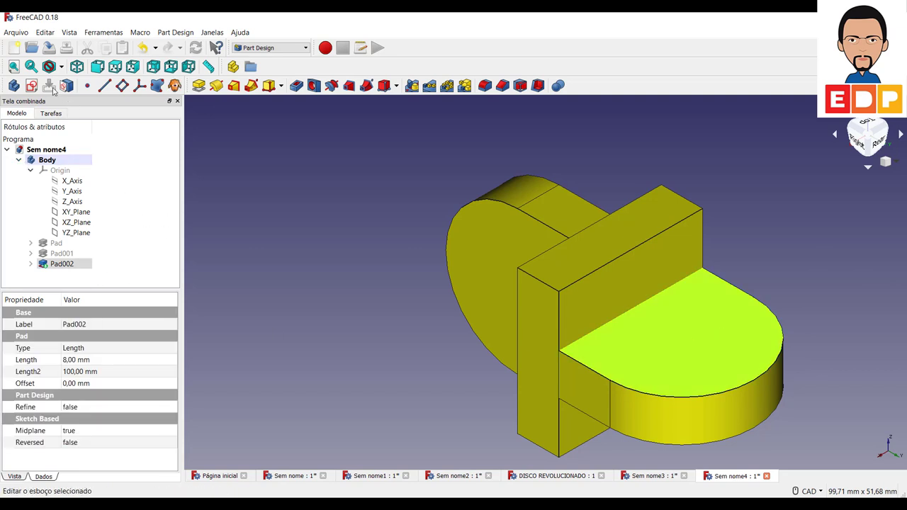
Step: Sketch a circle on the tab's top face and give it a 7 mm radius
click(31, 85)
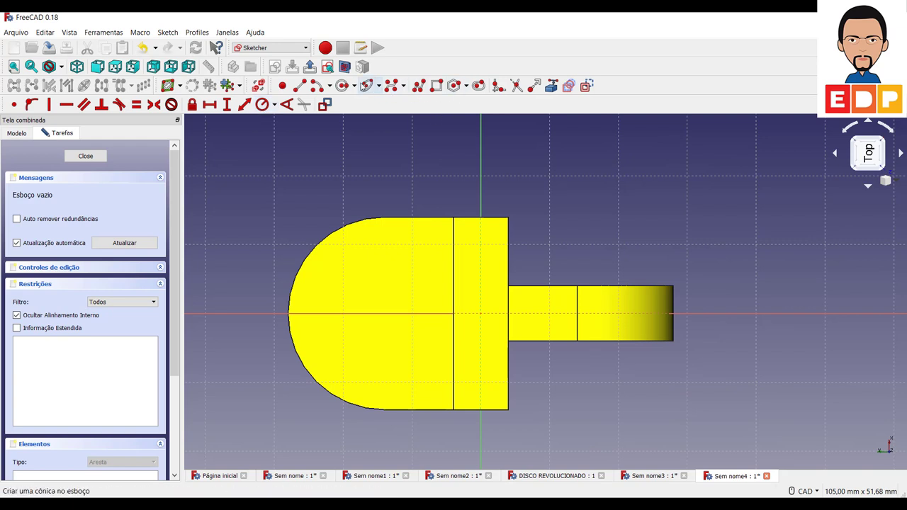
click(343, 85)
click(225, 217)
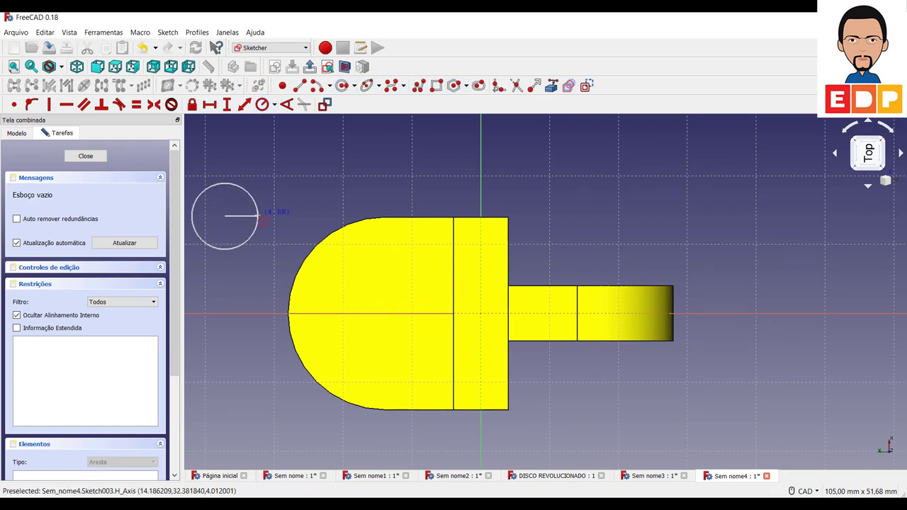
click(260, 216)
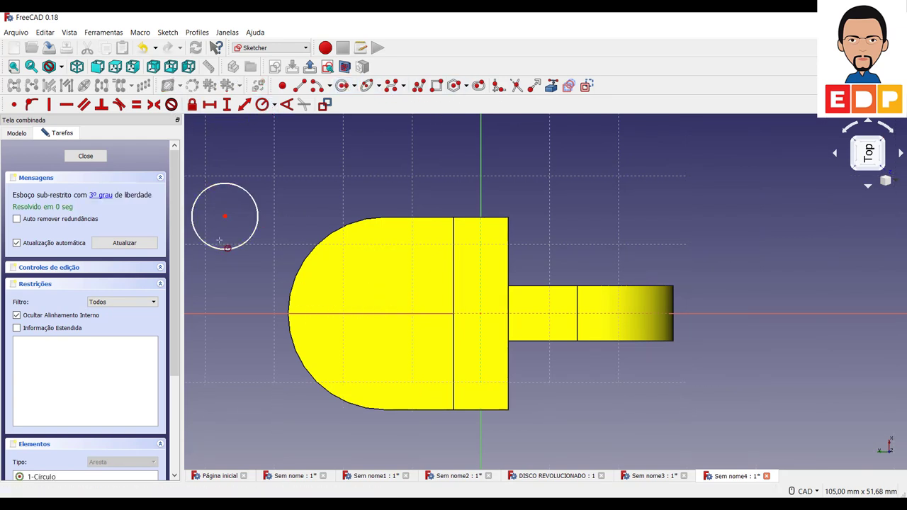
click(258, 212)
key(shift+r)
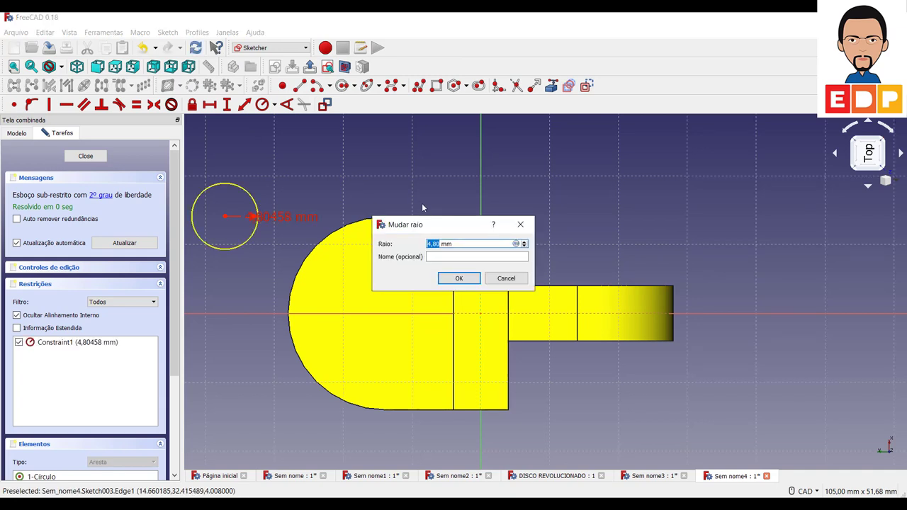
text(7)
key(Return)
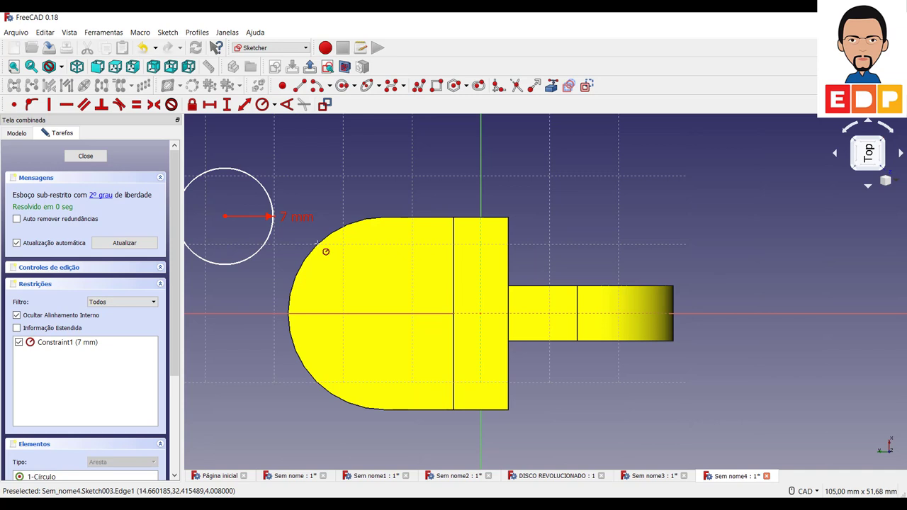
Step: Centre the circle on the horizontal axis 14 mm from the vertical axis and close the sketch
click(225, 218)
click(236, 314)
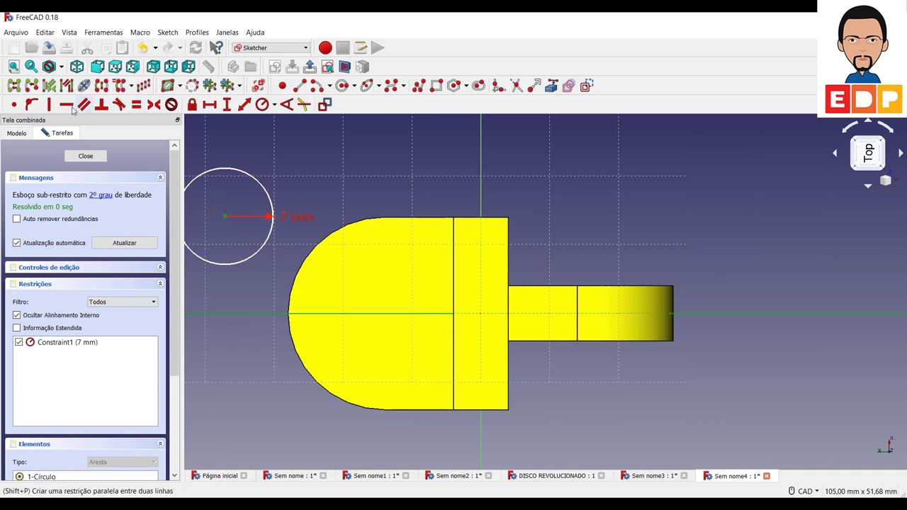
click(32, 105)
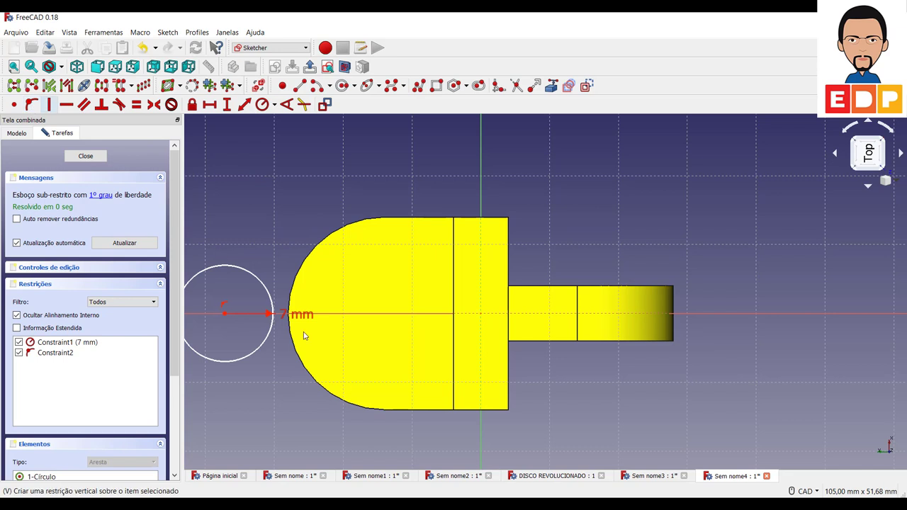
click(224, 313)
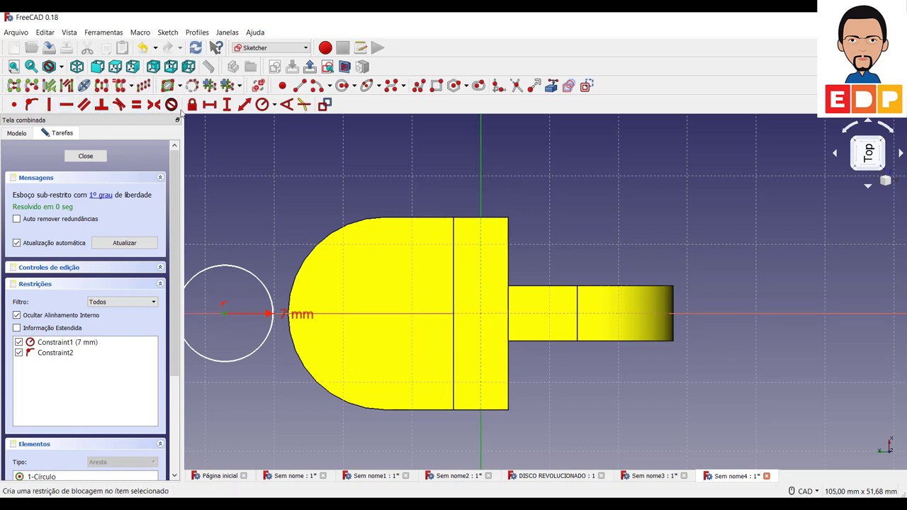
click(209, 105)
text(1)
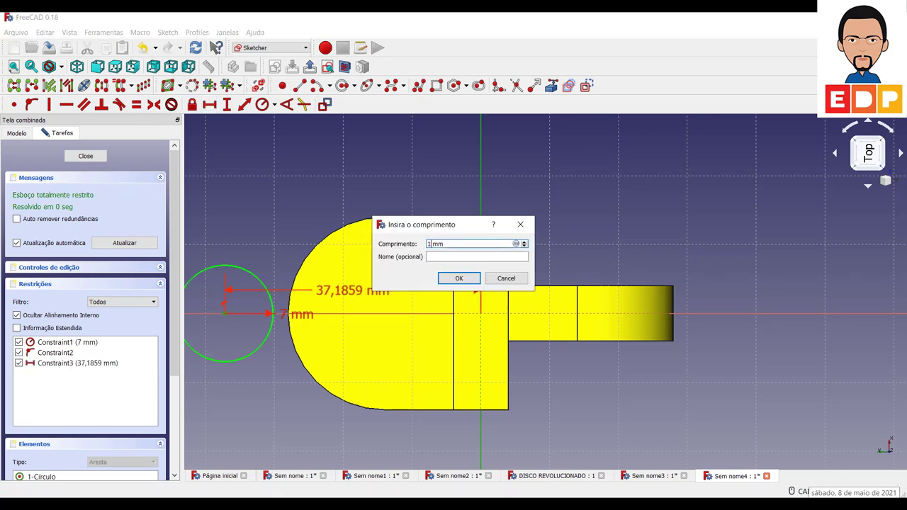
text(4)
key(Return)
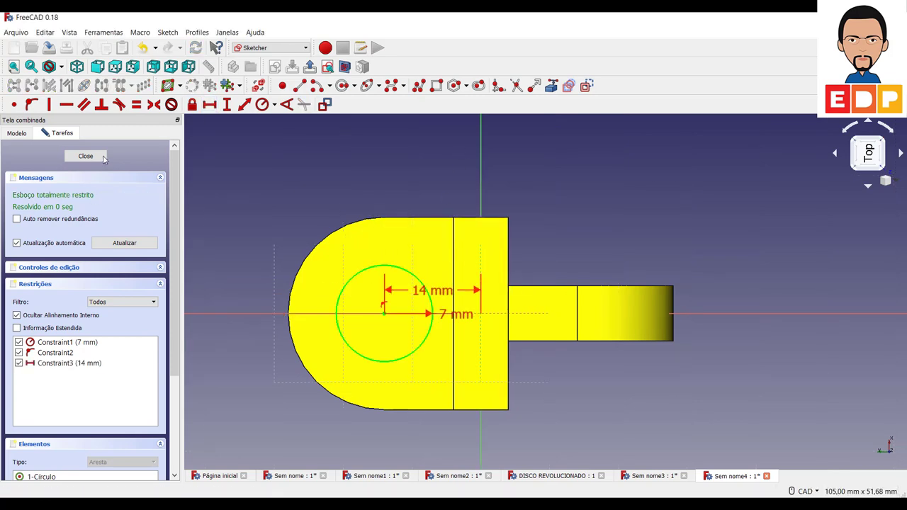
click(103, 157)
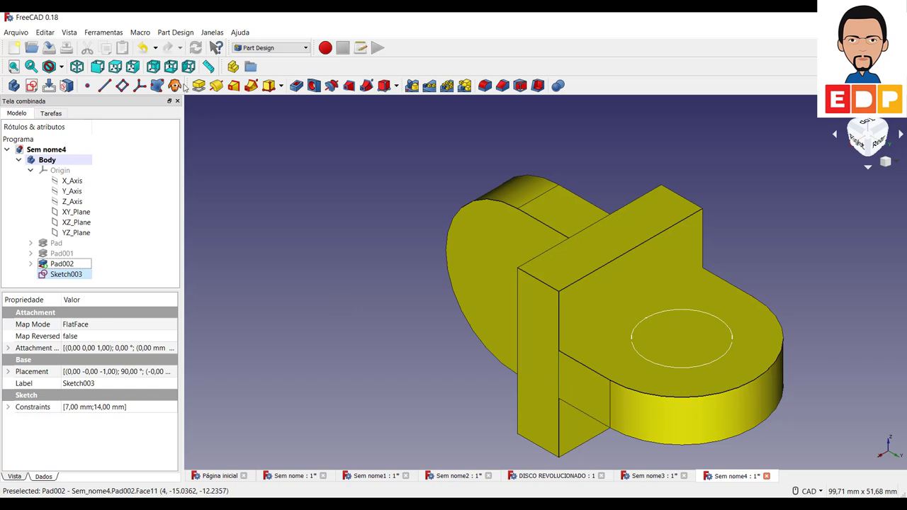
Step: Pocket the 7 mm circle 'Atravessando tudo' (through all), then select the upright tab's outer face
click(296, 85)
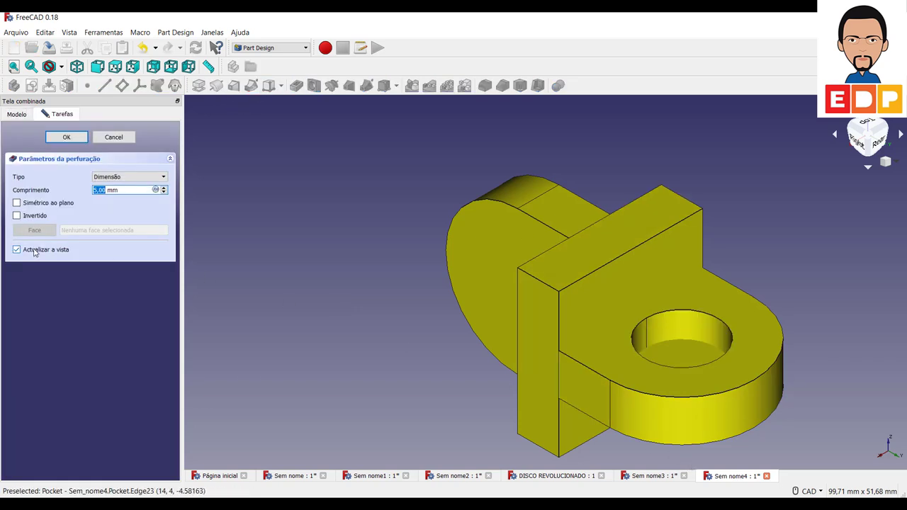
click(128, 177)
click(117, 193)
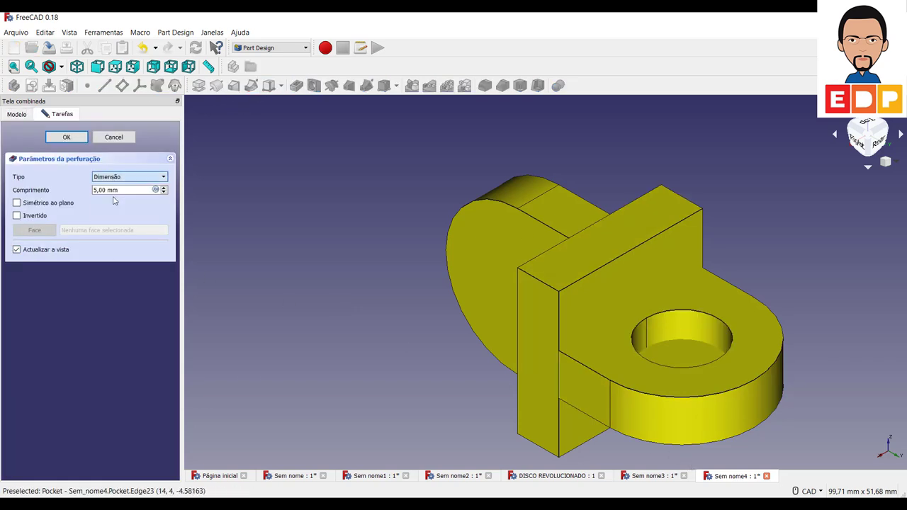
click(66, 137)
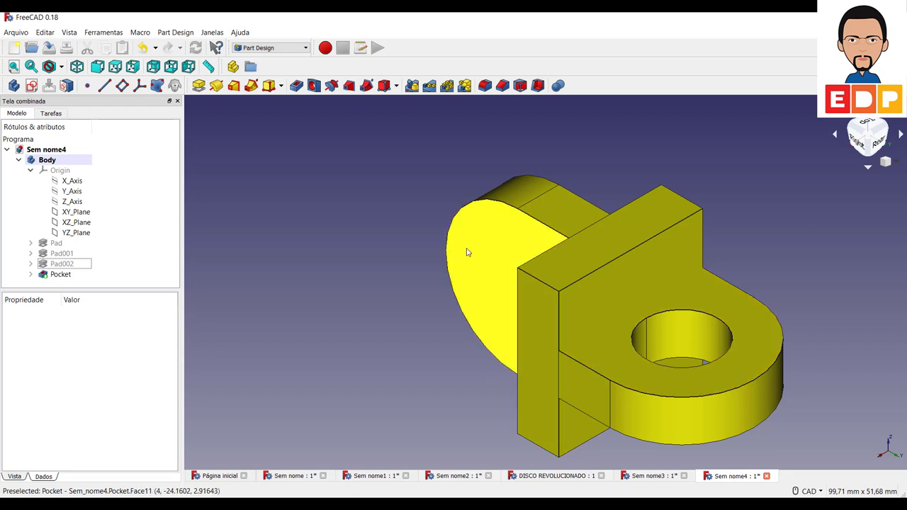
click(467, 253)
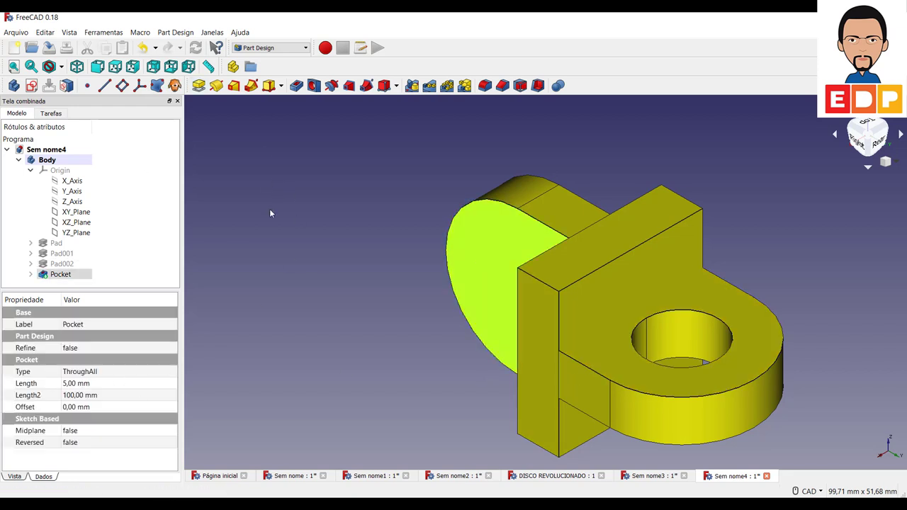
Step: Sketch a circle on the upright tab's face and give it a 7 mm radius
click(32, 85)
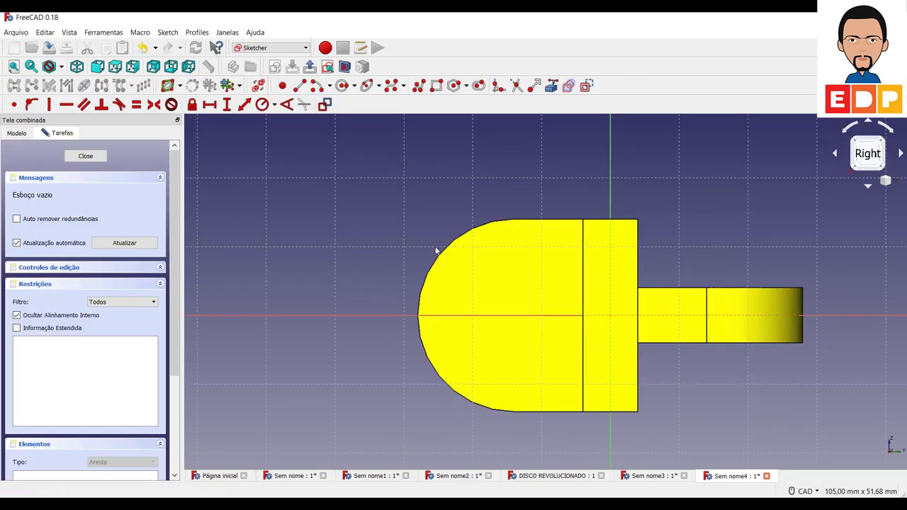
click(344, 86)
click(316, 267)
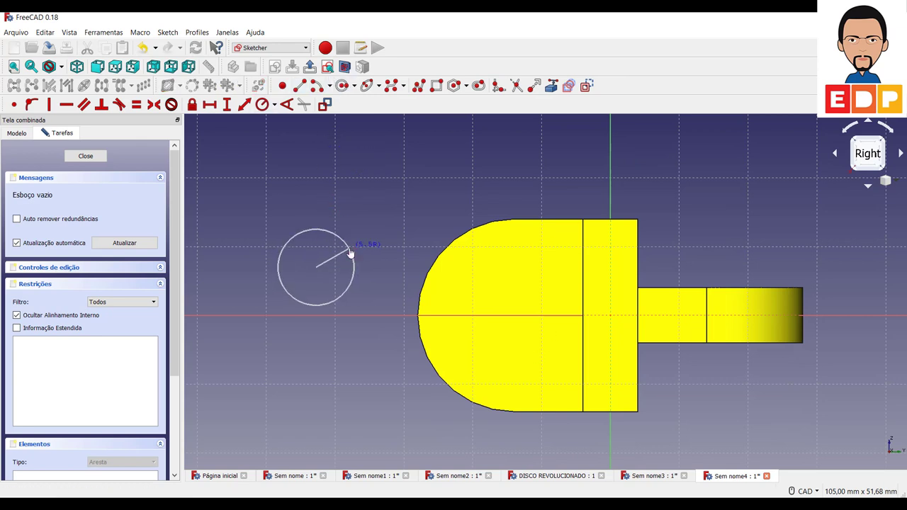
click(350, 253)
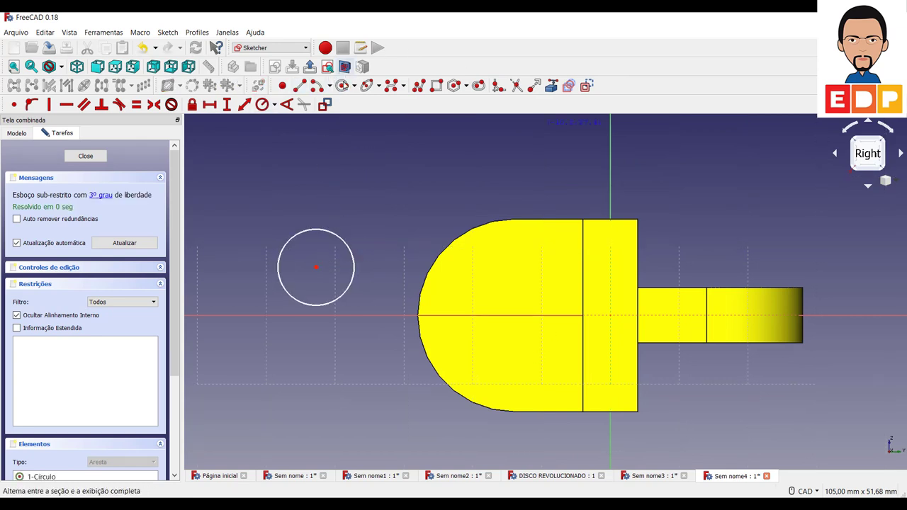
click(274, 111)
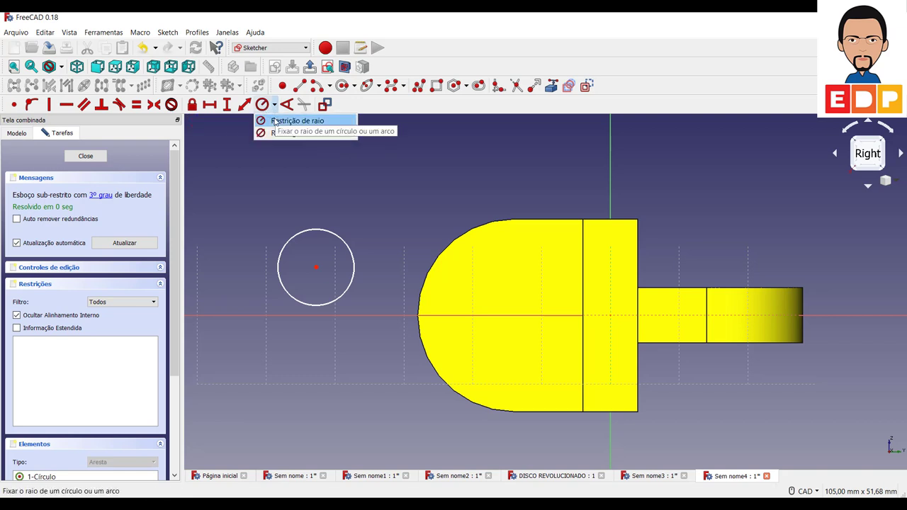
click(302, 119)
click(307, 229)
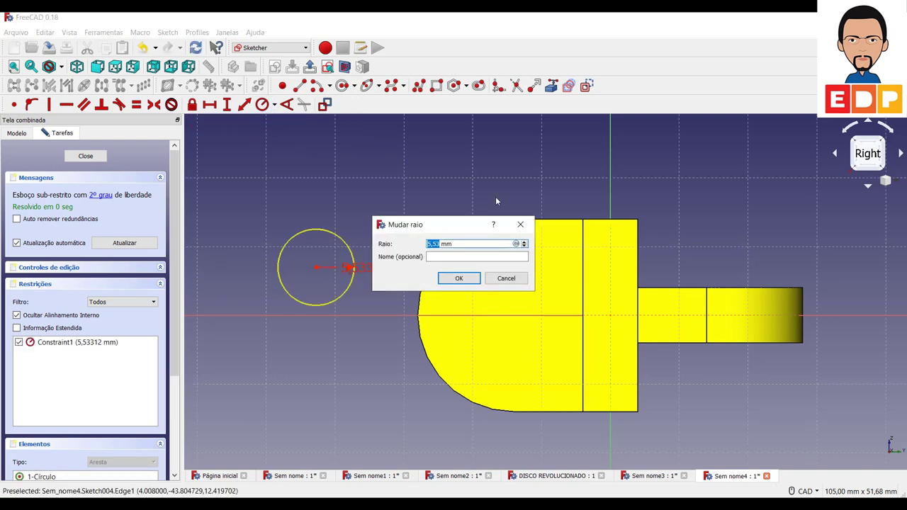
text(7)
key(Return)
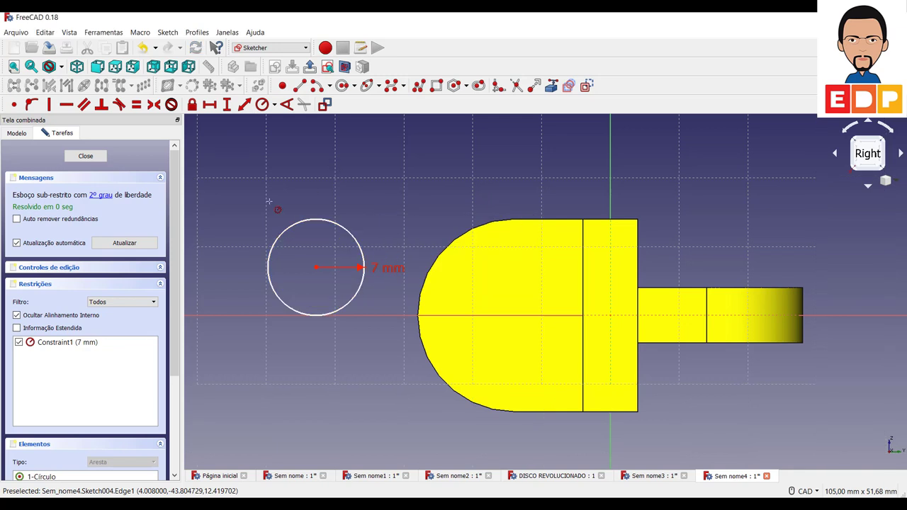
right_click(269, 201)
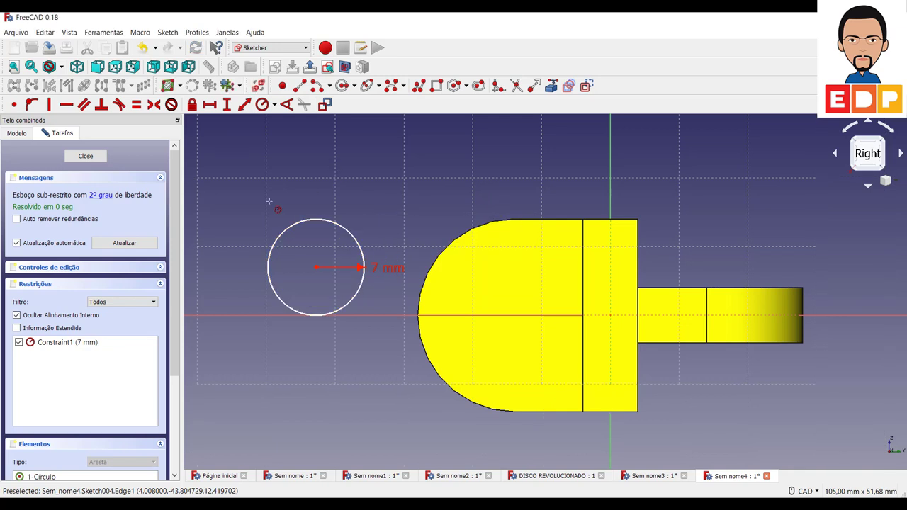
Step: Centre the circle on the horizontal axis 14 mm from the origin and close the sketch
click(316, 267)
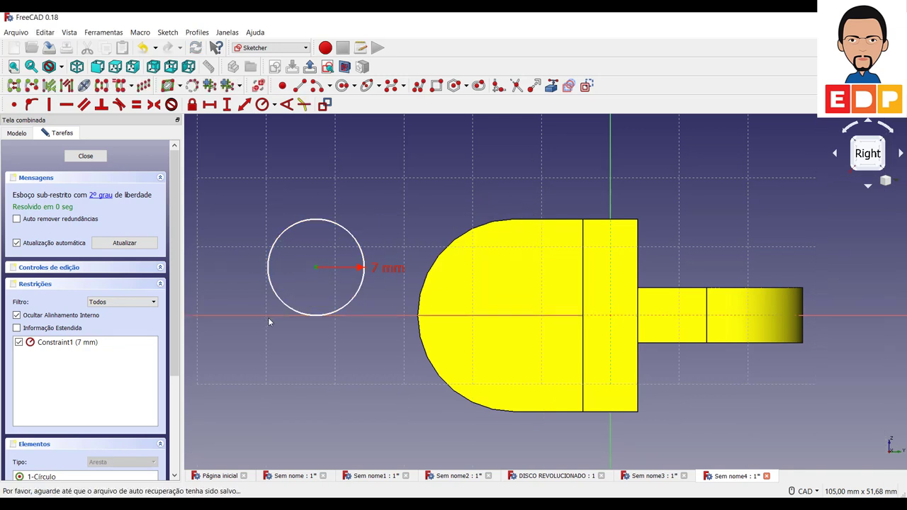
click(271, 316)
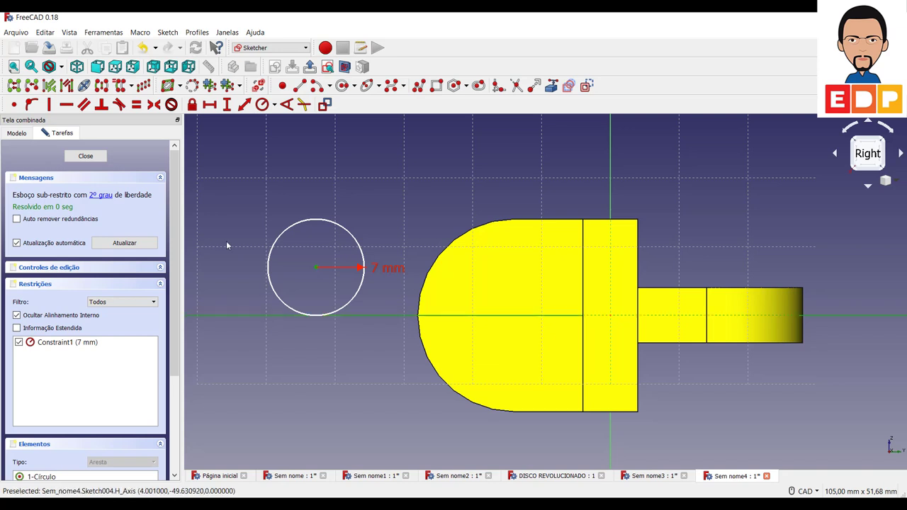
click(31, 105)
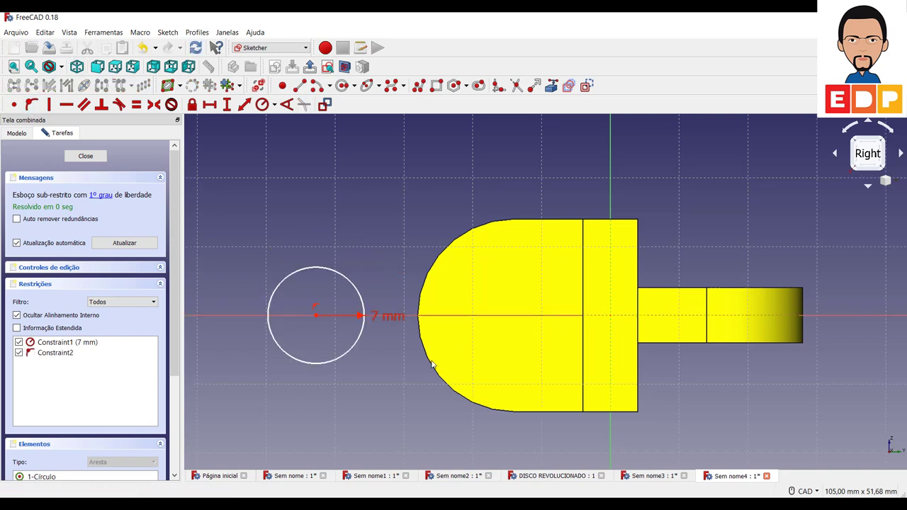
click(316, 315)
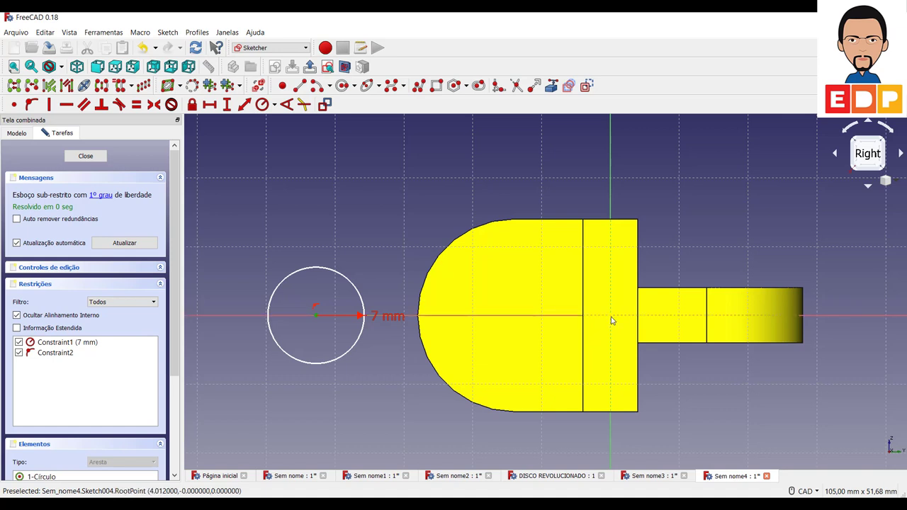
click(612, 319)
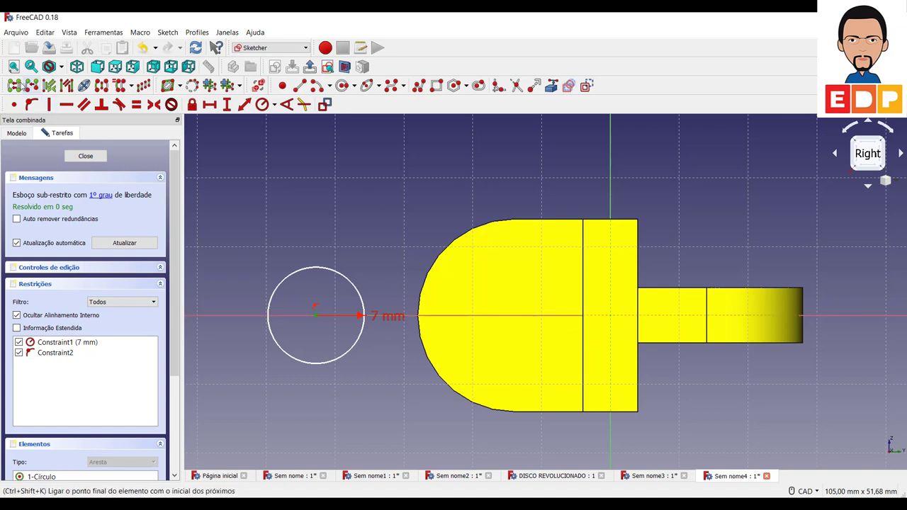
click(210, 105)
text(14)
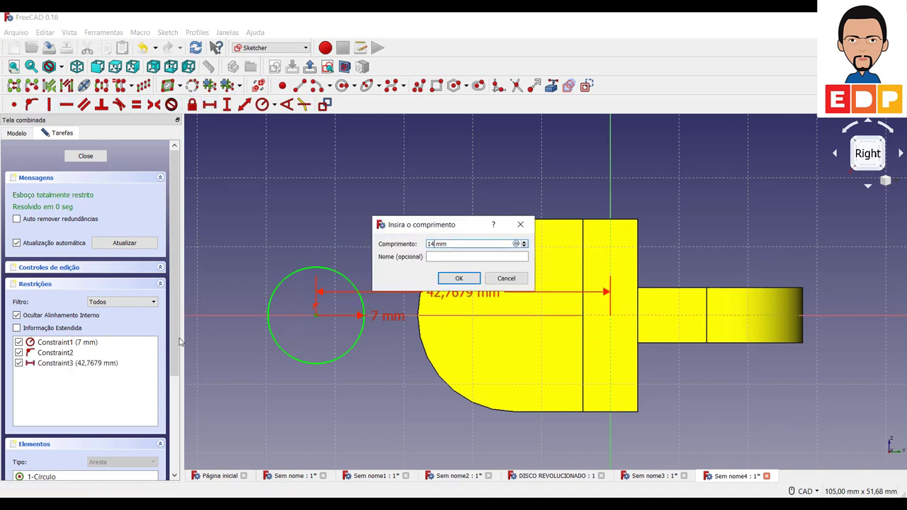
key(Return)
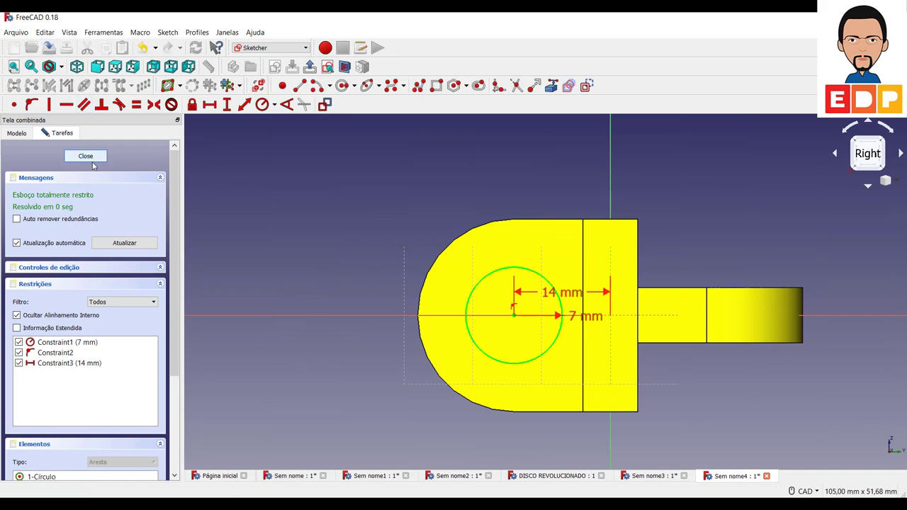
click(93, 157)
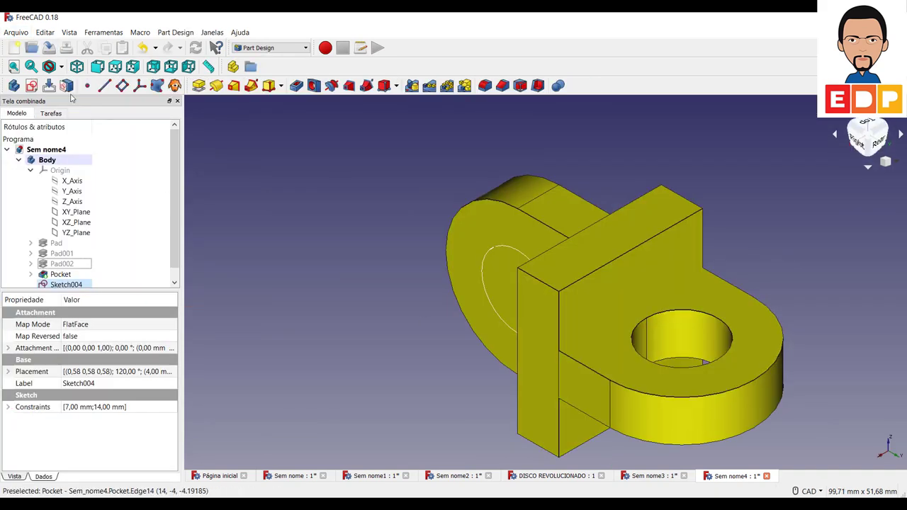
Step: Pocket the hole sketch through all as Pocket001
click(297, 85)
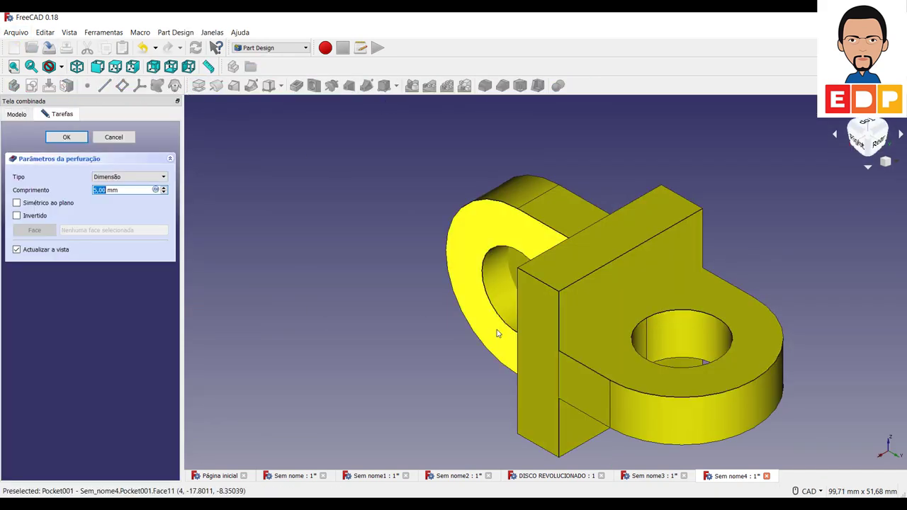
click(105, 179)
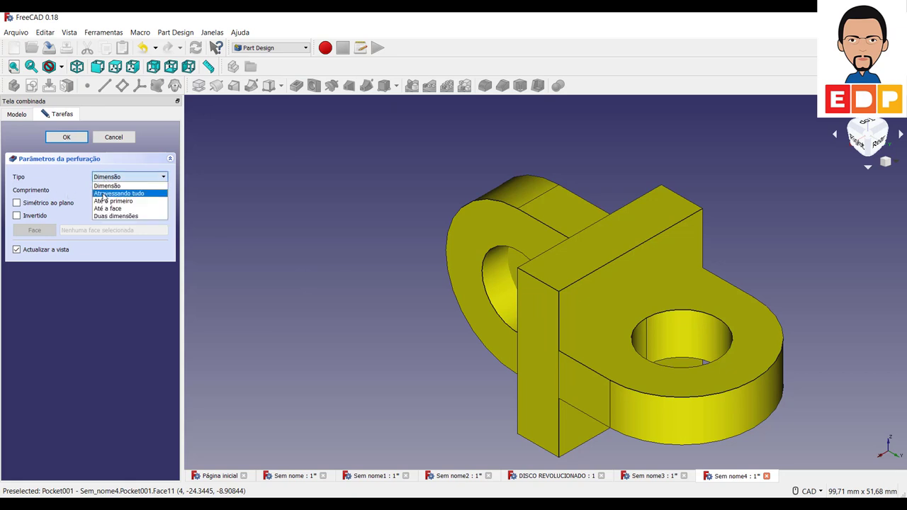
click(117, 194)
click(67, 137)
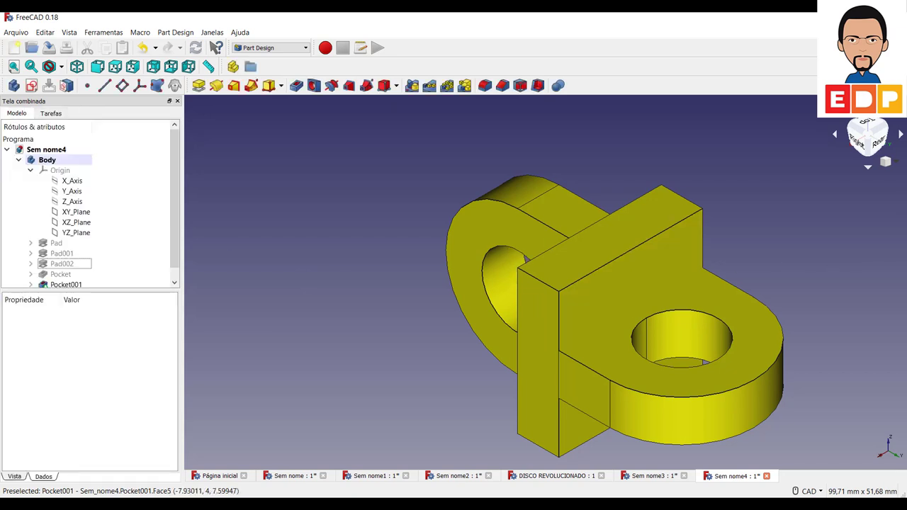
click(859, 140)
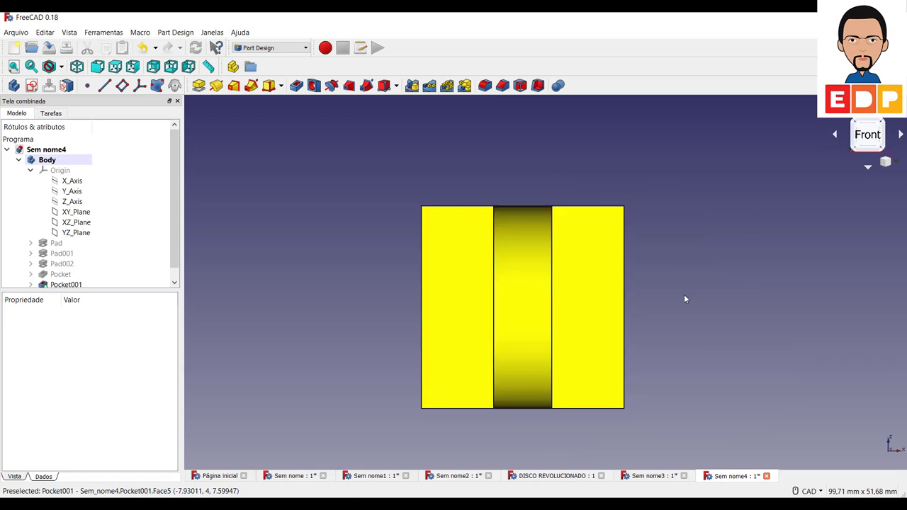
click(886, 123)
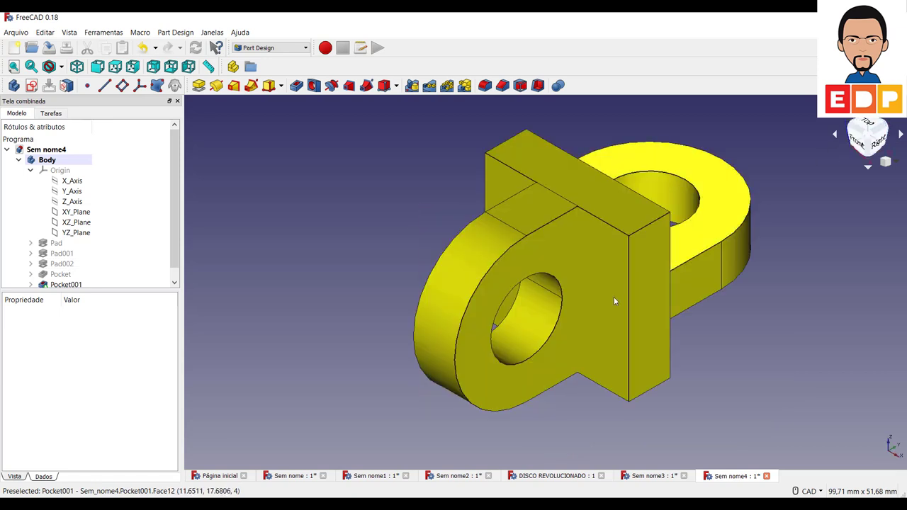